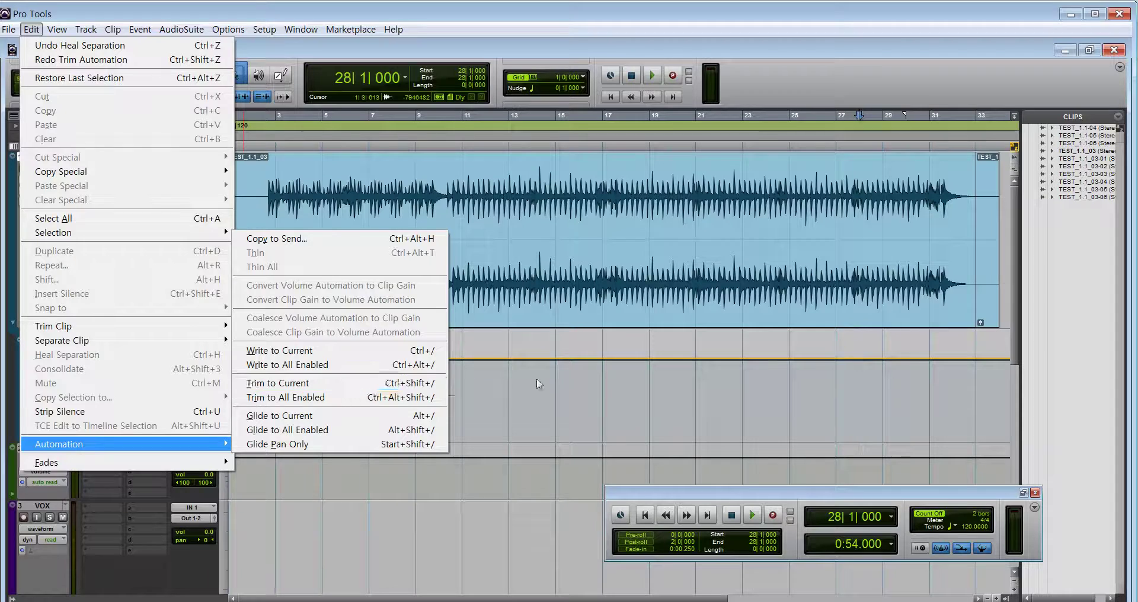
# Trim the first track's volume automation to about -23.2 dB over bars 7–11, +2.2 dB over bars 15–20 and -21.9 dB over bars 23–30.
pyautogui.click(536, 385)
pyautogui.moveTo(371, 385); pyautogui.dragTo(415, 404)
pyautogui.moveTo(557, 391); pyautogui.dragTo(650, 395)
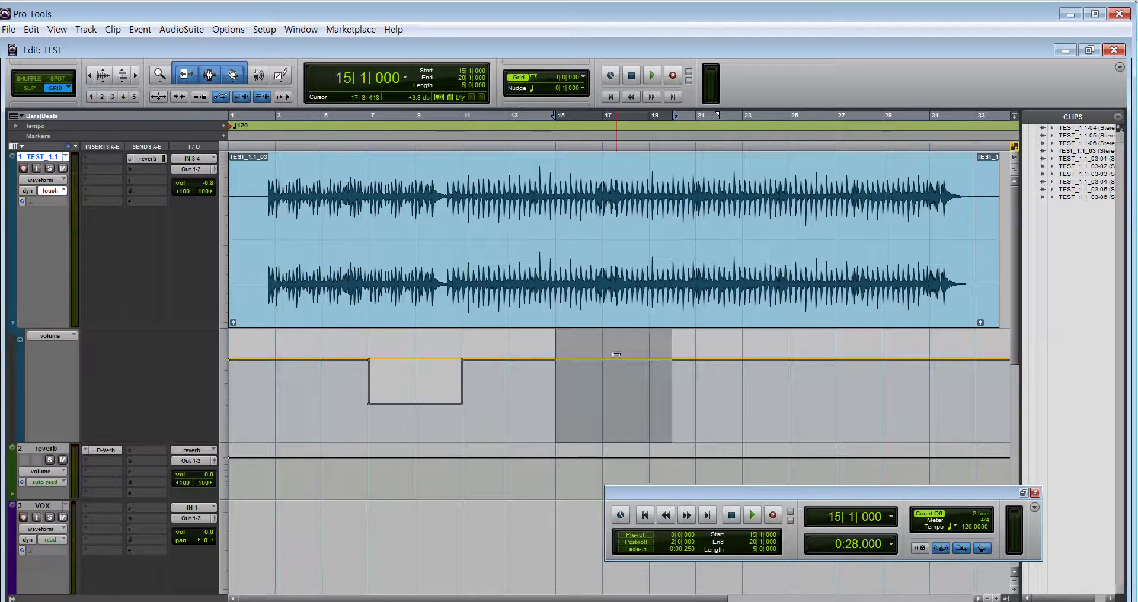
pyautogui.moveTo(615, 359); pyautogui.dragTo(616, 354)
pyautogui.moveTo(740, 391); pyautogui.dragTo(905, 391)
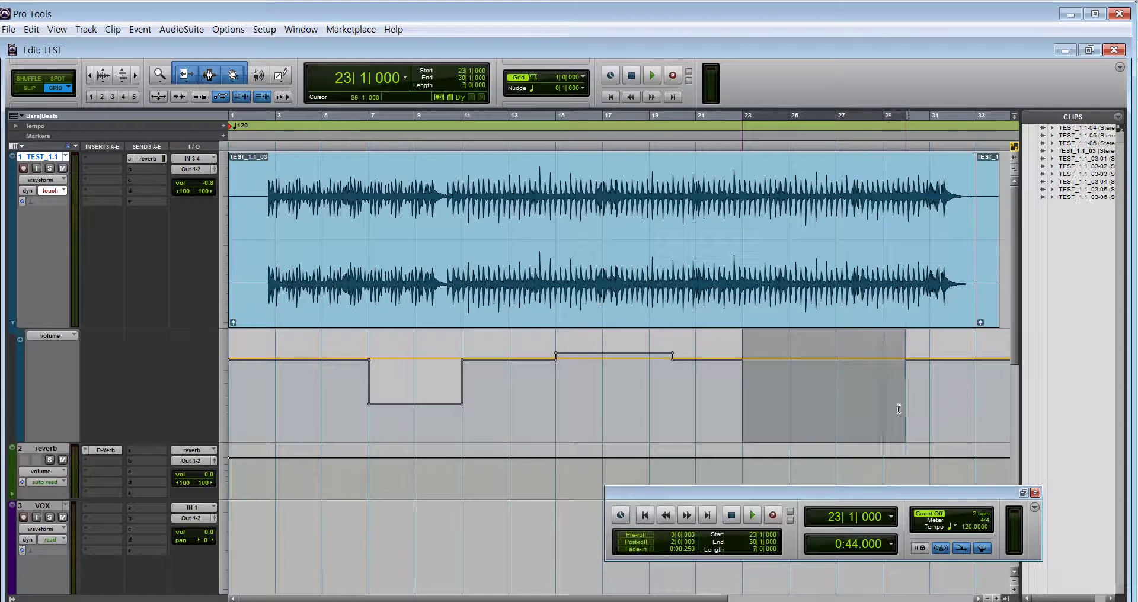
pyautogui.moveTo(837, 359); pyautogui.dragTo(836, 383)
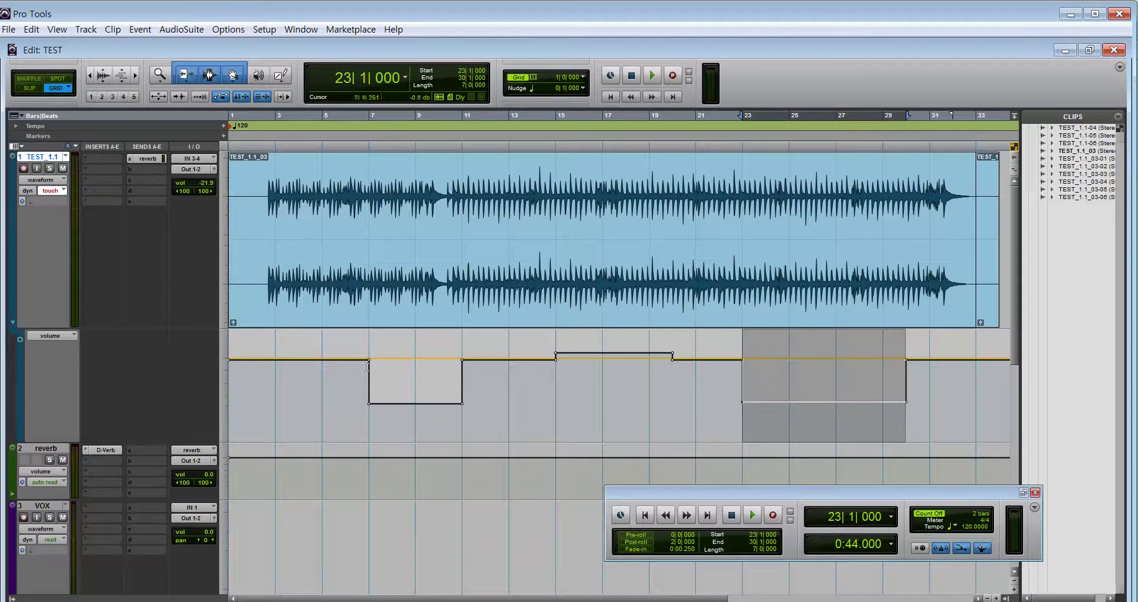
# Hide and show the automation lane under the first track, and enlarge the volume lane's height.
pyautogui.click(228, 361)
pyautogui.click(239, 368)
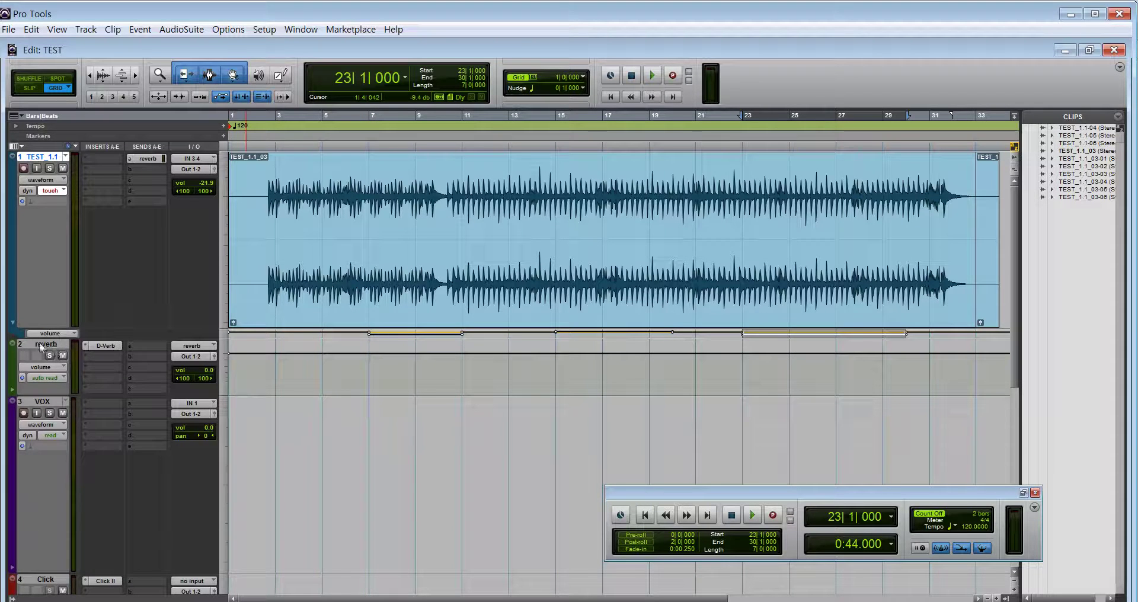
pyautogui.click(13, 324)
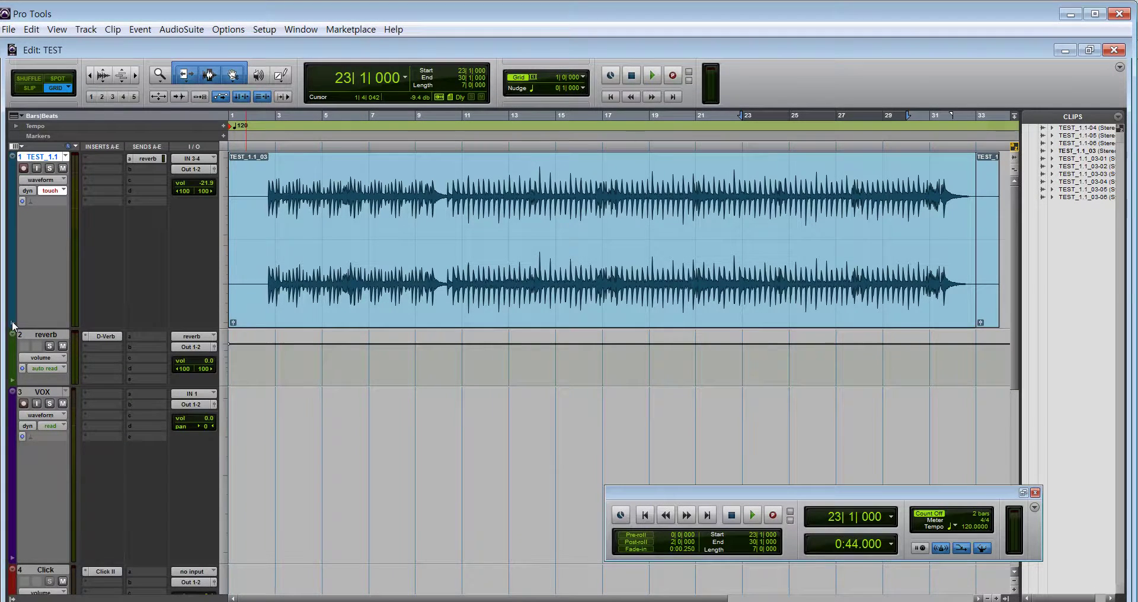
pyautogui.click(13, 324)
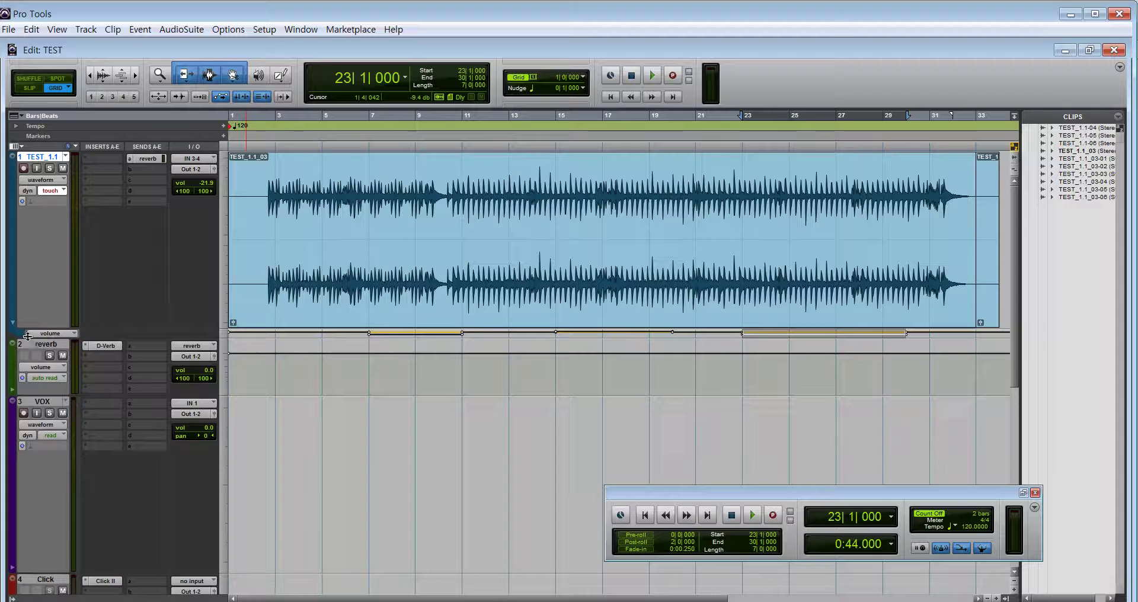
pyautogui.moveTo(27, 336); pyautogui.dragTo(47, 451)
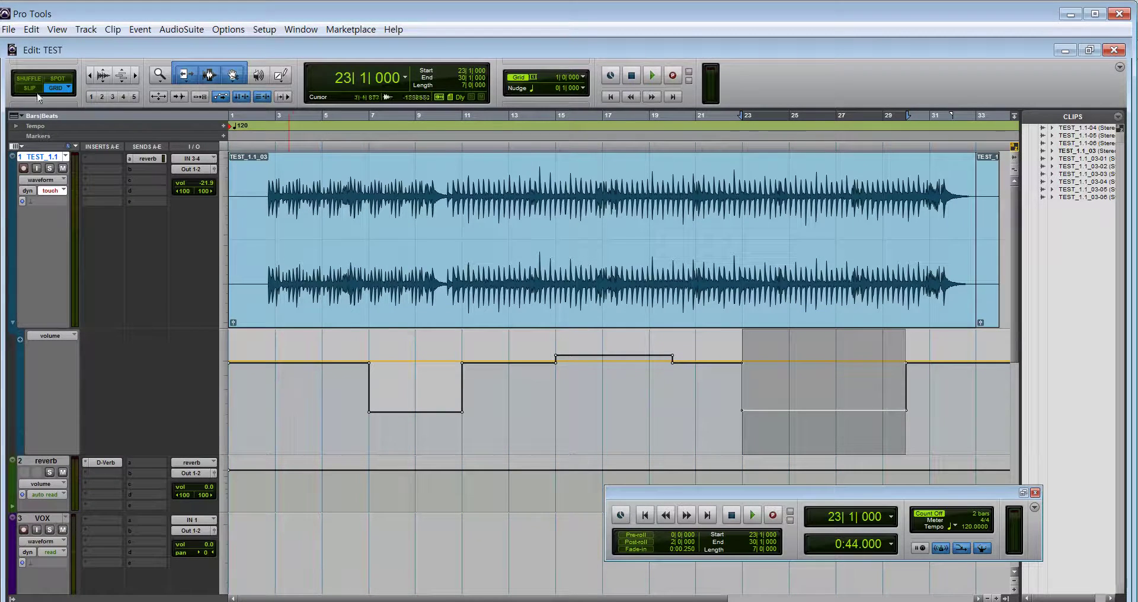
# Expand the first track's reverb send in slot A so its level, pan and mute controls are shown.
pyautogui.click(32, 29)
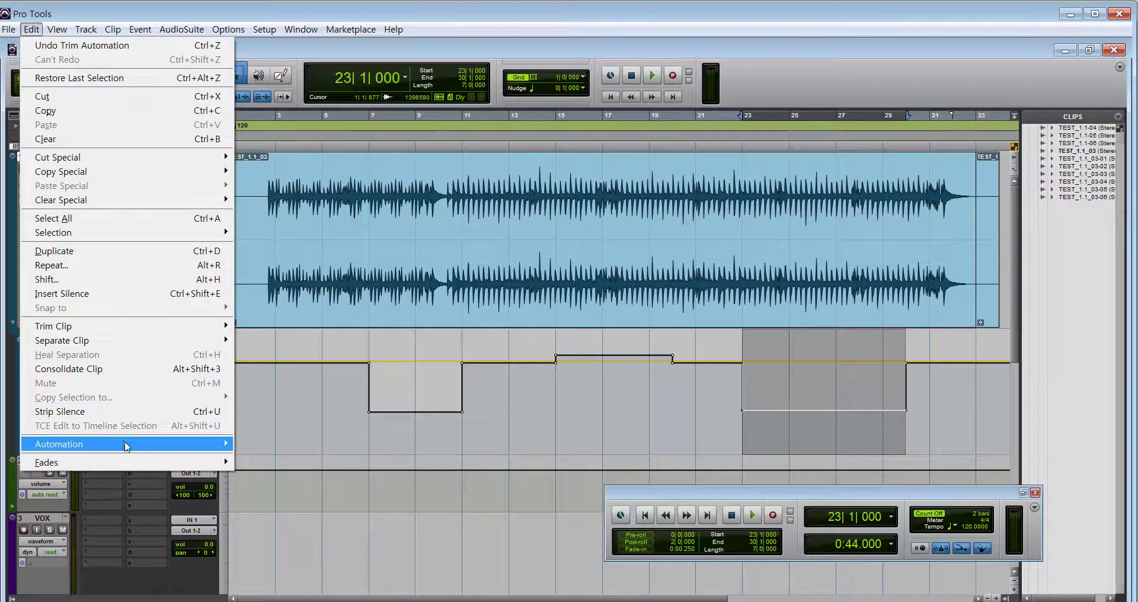
pyautogui.moveTo(130, 445)
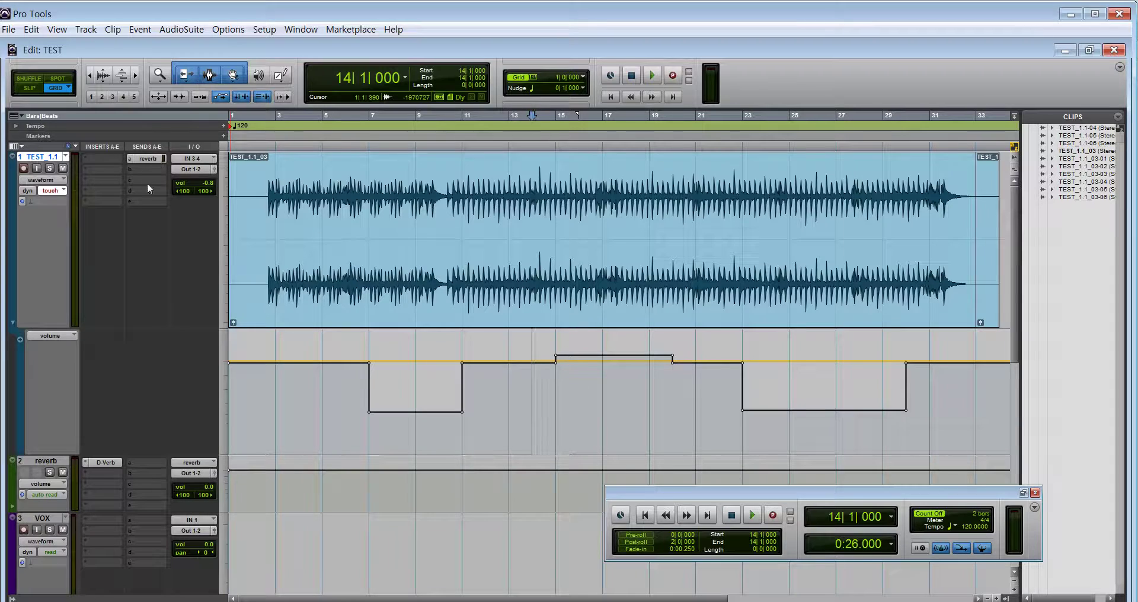
pyautogui.click(128, 159)
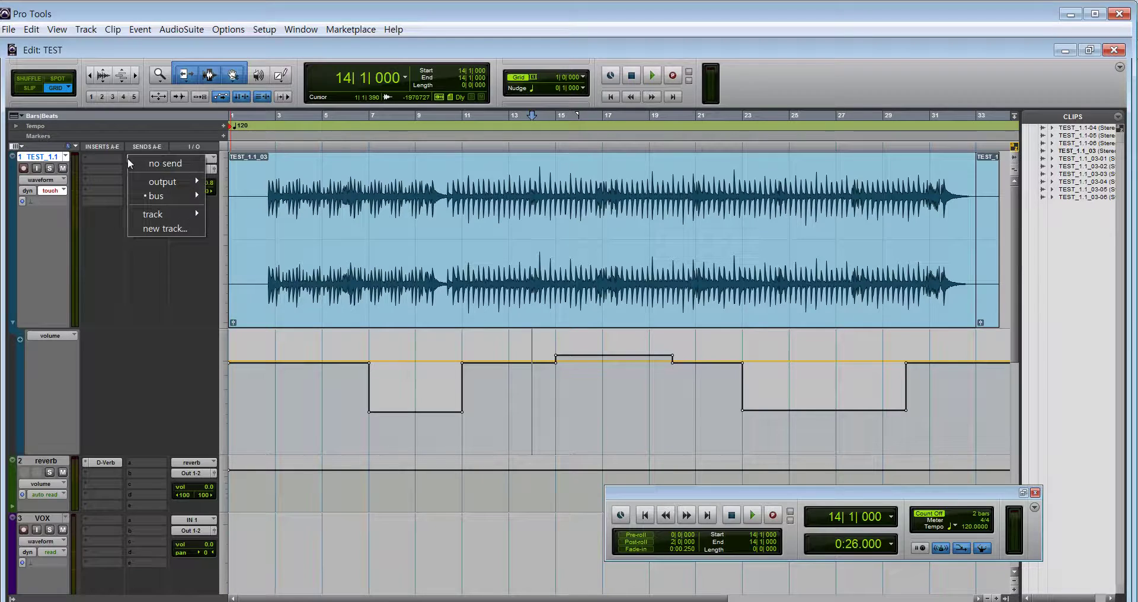
pyautogui.click(108, 249)
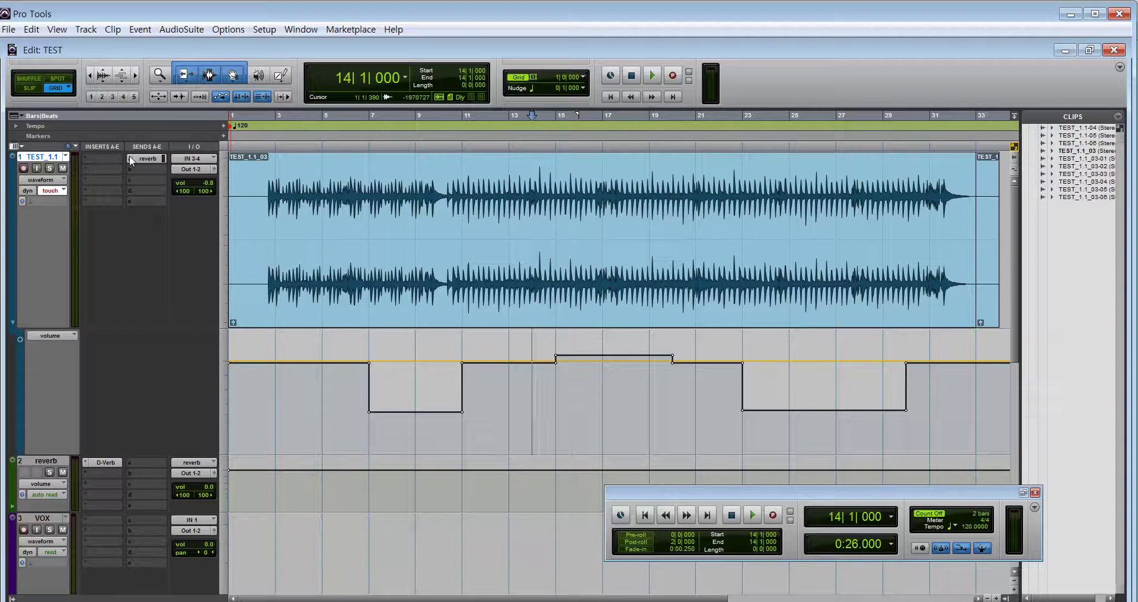
pyautogui.rightClick(129, 155)
pyautogui.click(156, 196)
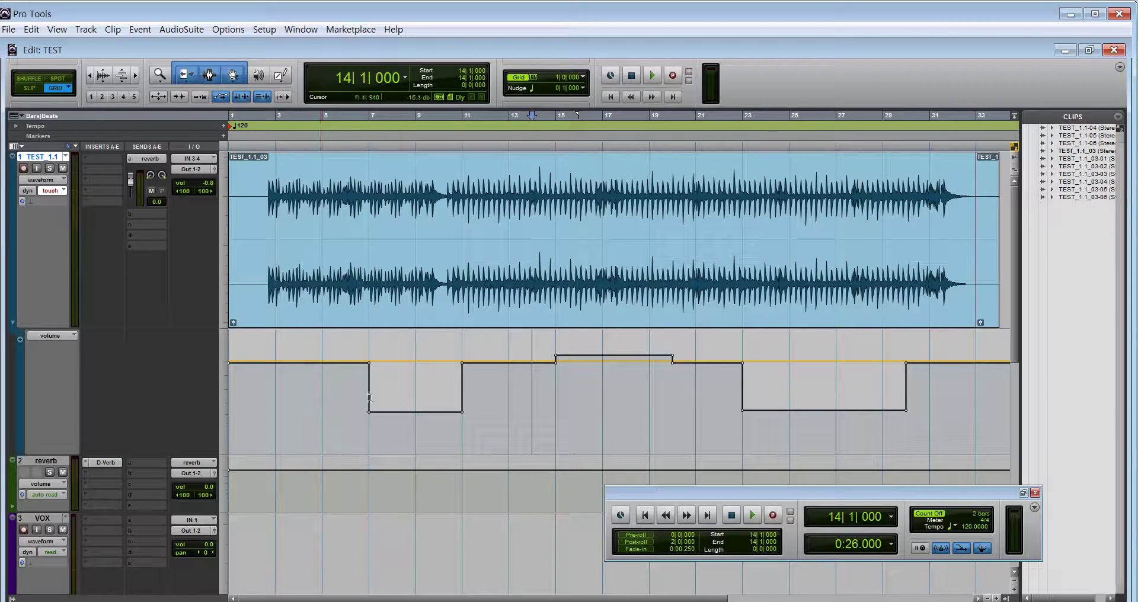
pyautogui.moveTo(369, 394); pyautogui.dragTo(462, 394)
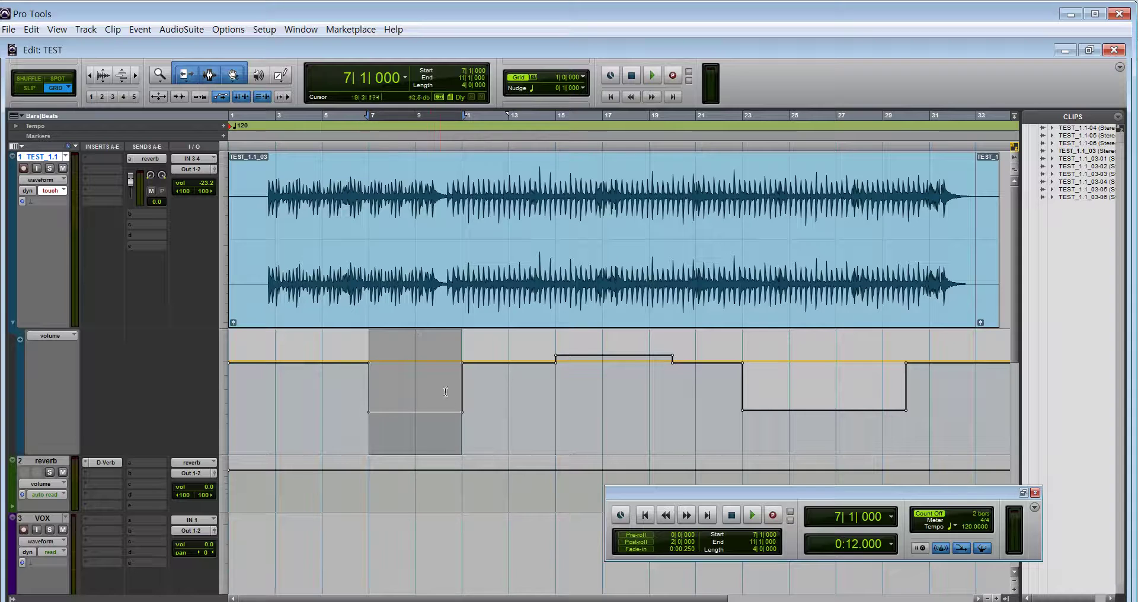
pyautogui.click(31, 30)
pyautogui.moveTo(134, 446)
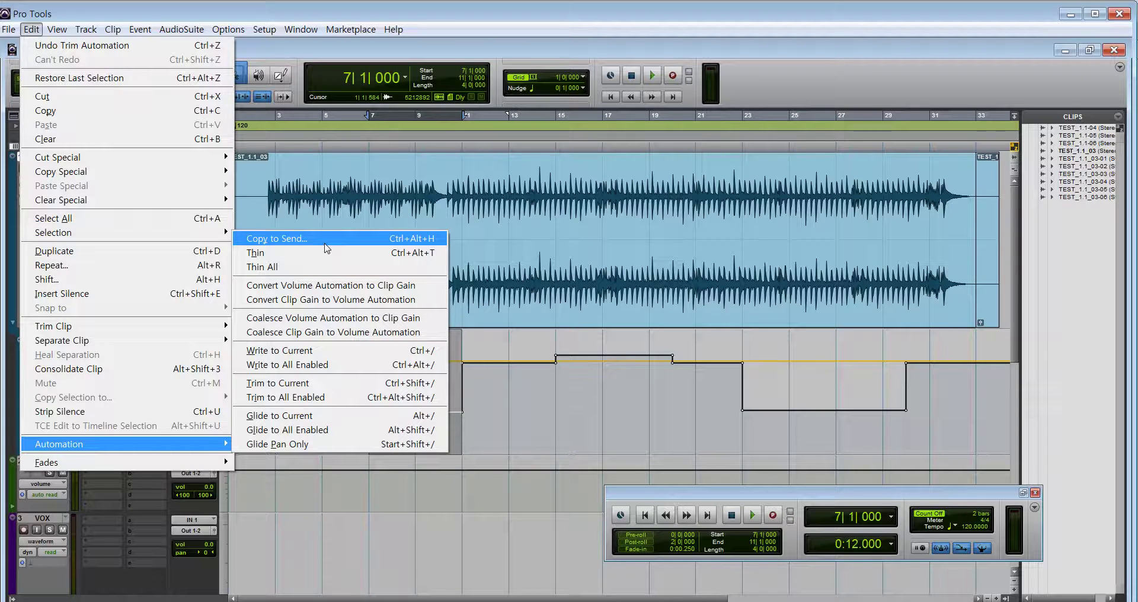
pyautogui.click(505, 425)
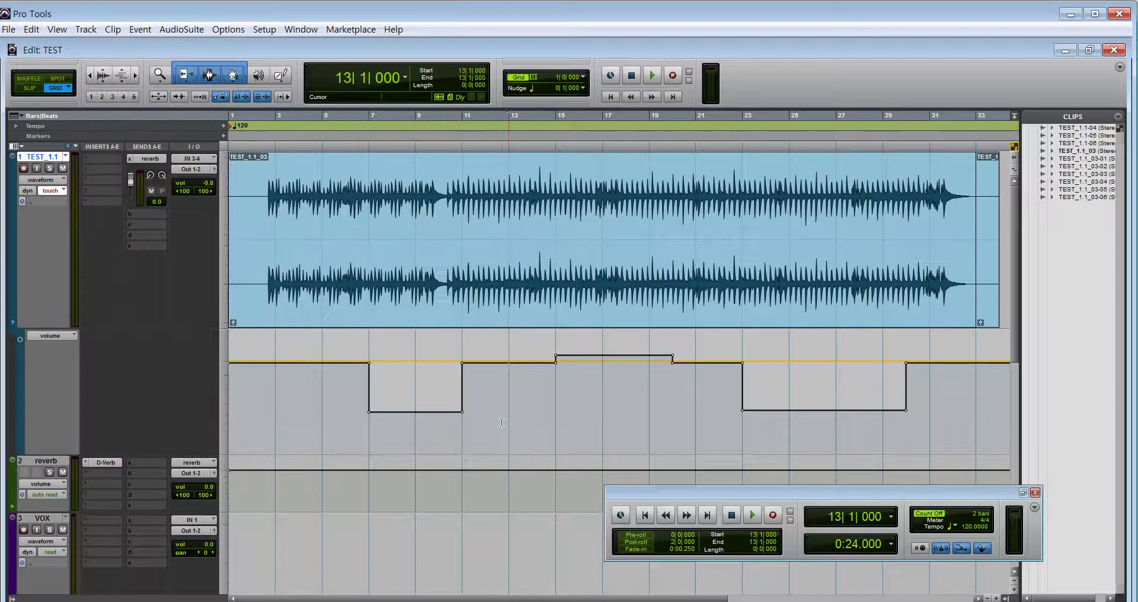
# Copy the current value and volume automation of bars 7–11 on the first track to Send A, overwriting its existing automation.
pyautogui.click(374, 388)
pyautogui.moveTo(374, 388); pyautogui.dragTo(457, 416)
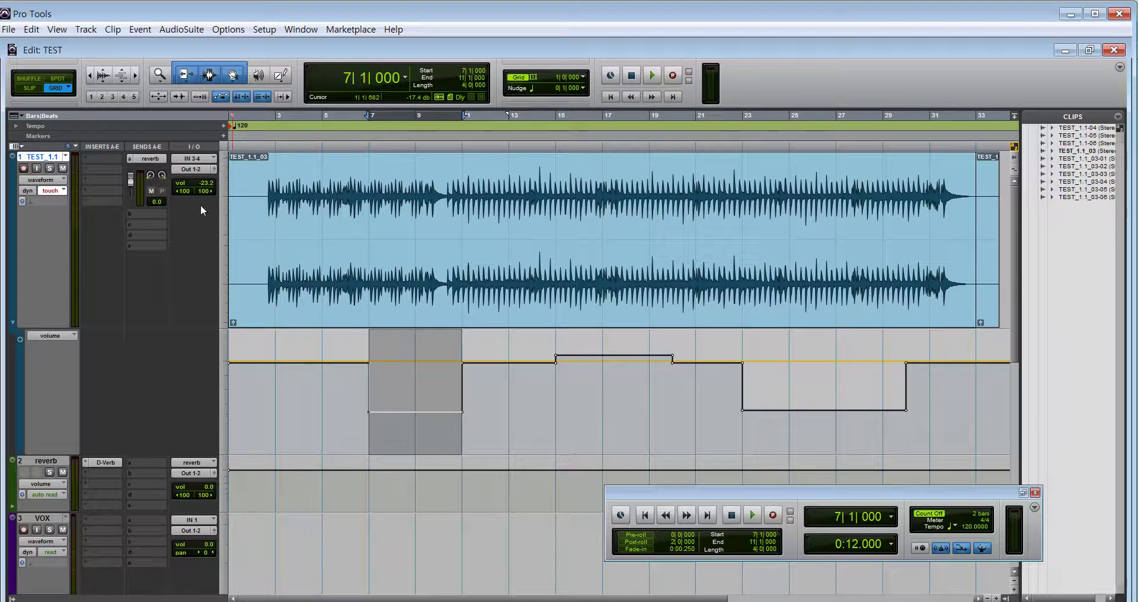
pyautogui.press('ctrl+alt+super+h')
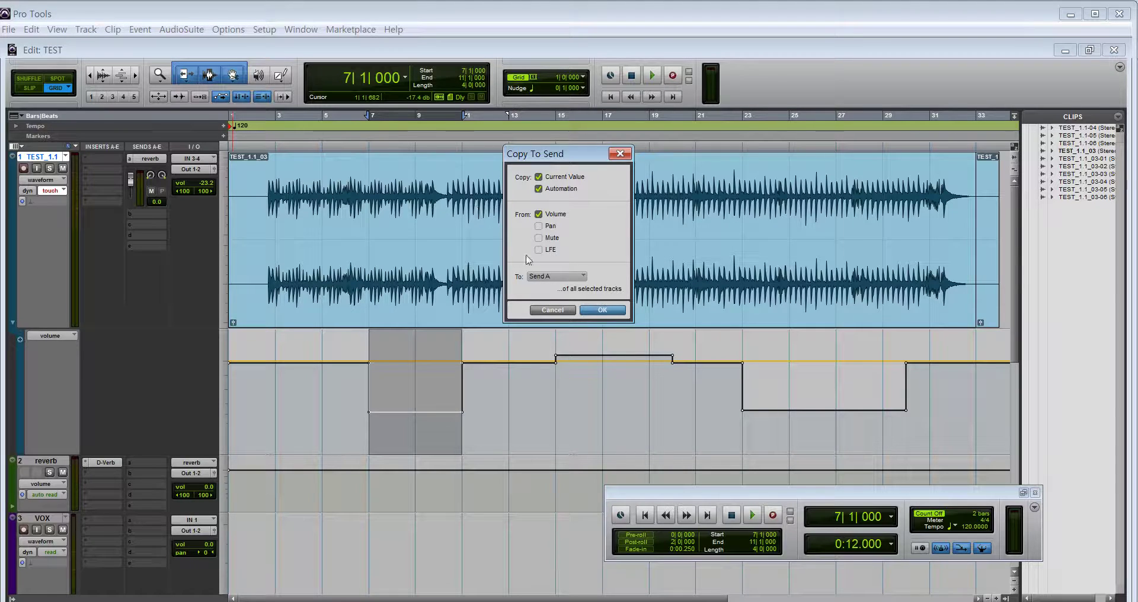
pyautogui.click(603, 310)
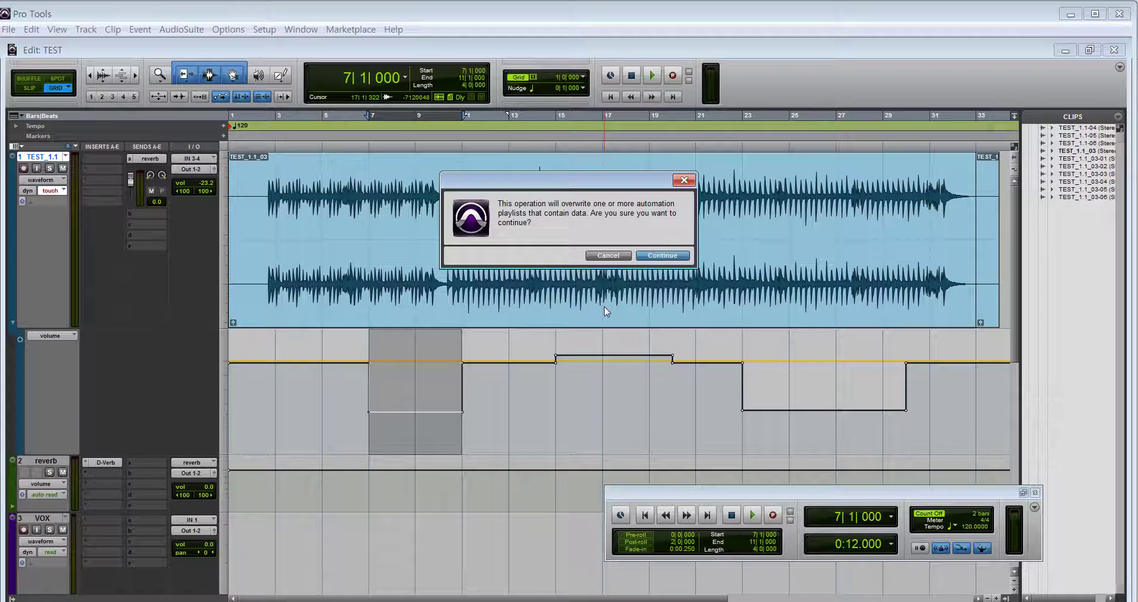
pyautogui.click(660, 258)
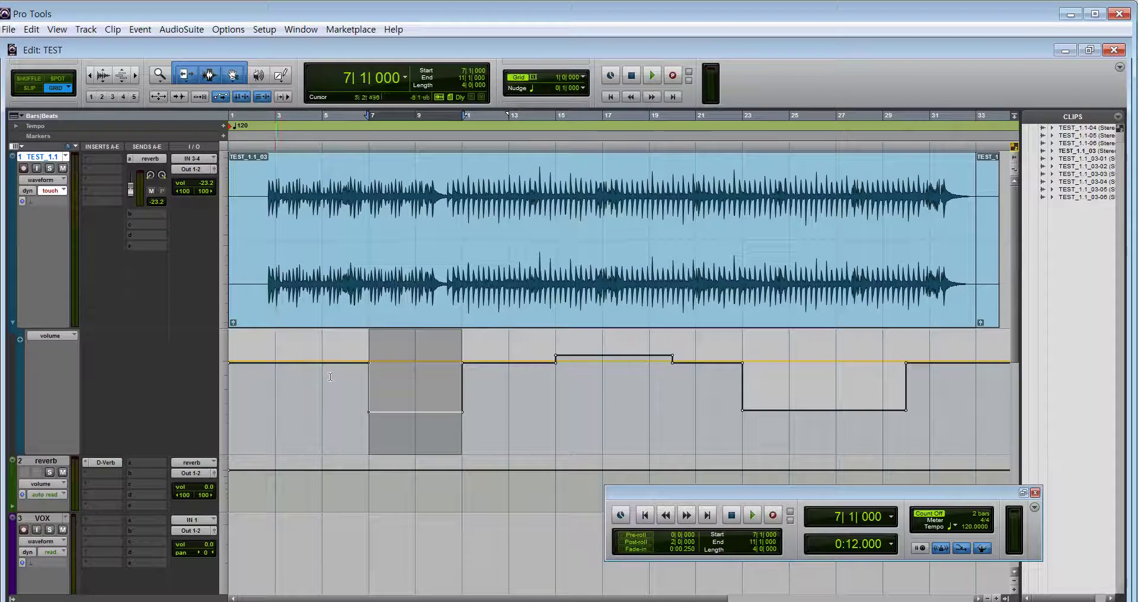
# Play the session twice from bar 6 into the volume dip at bar 7 to check the reverb send's level.
pyautogui.click(355, 369)
pyautogui.press('space')
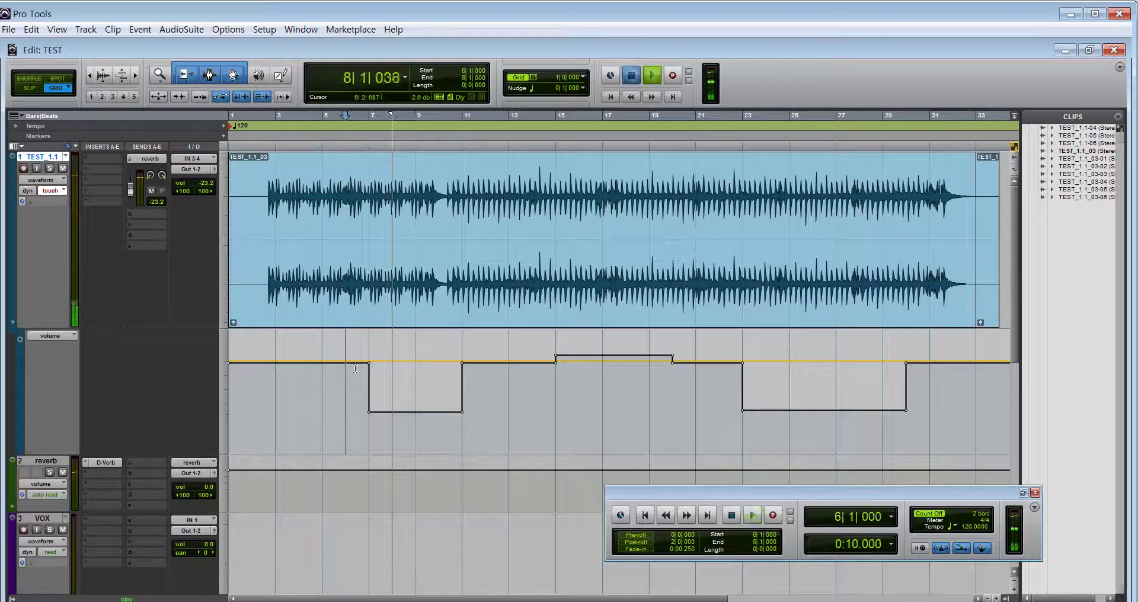
pyautogui.press('space')
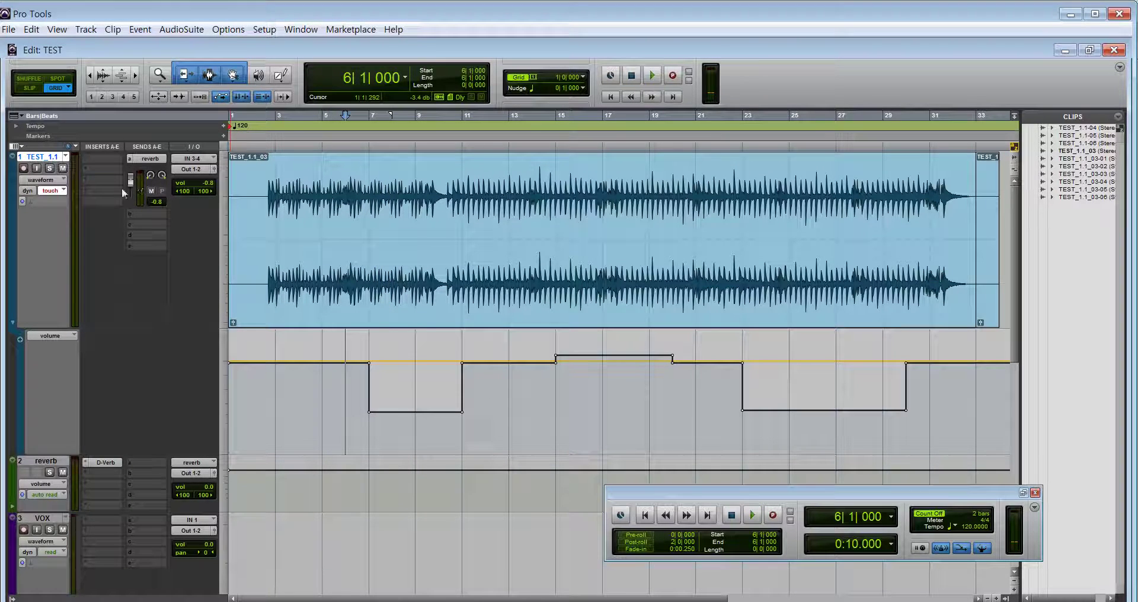
pyautogui.press('space')
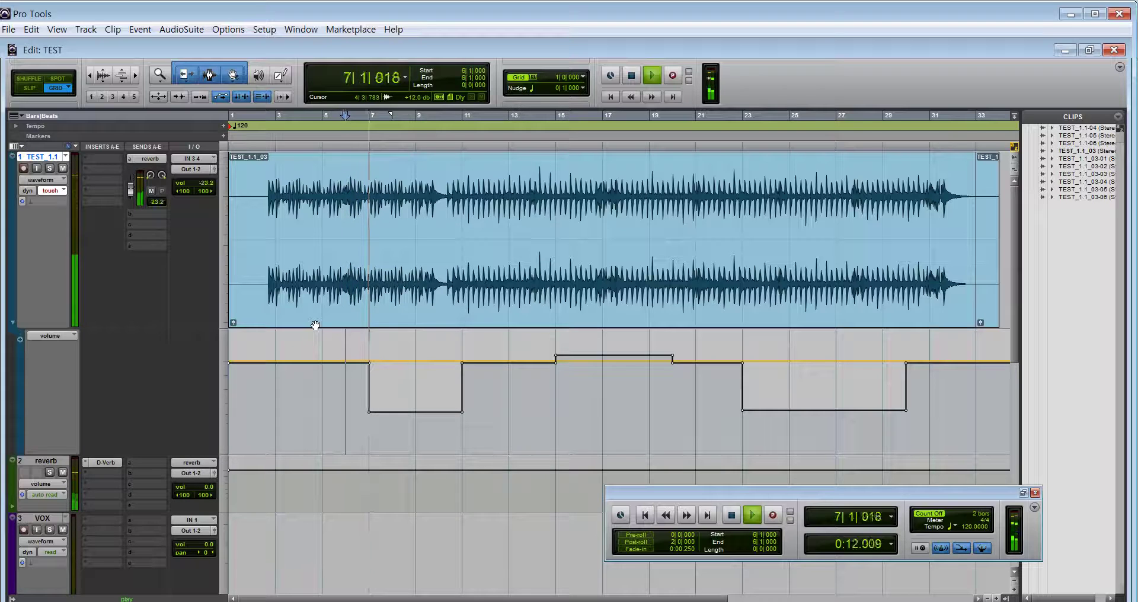
pyautogui.press('space')
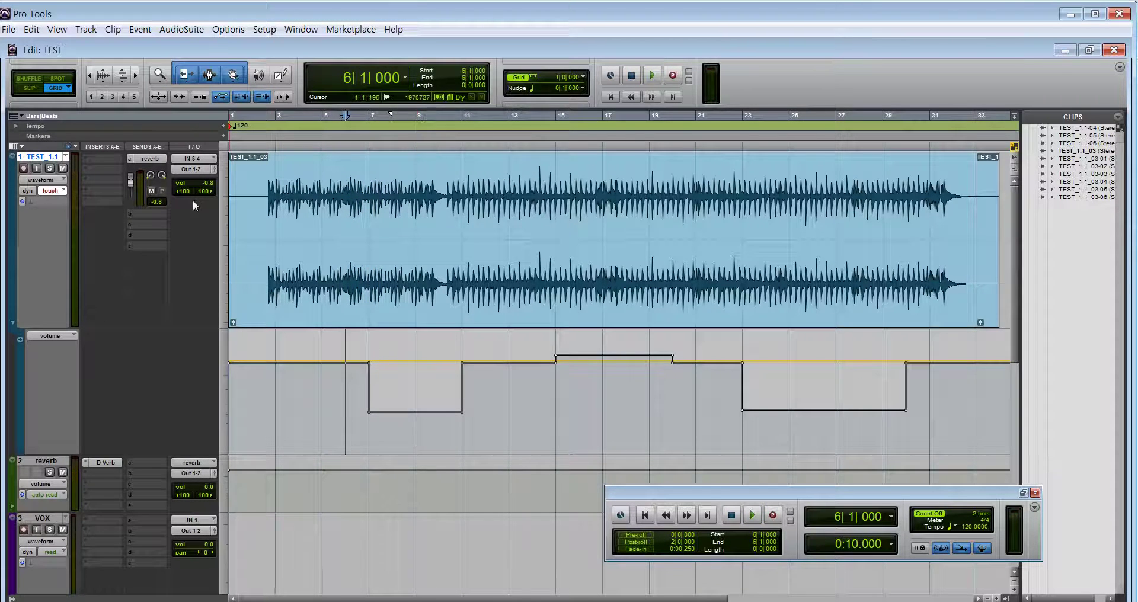
pyautogui.click(32, 29)
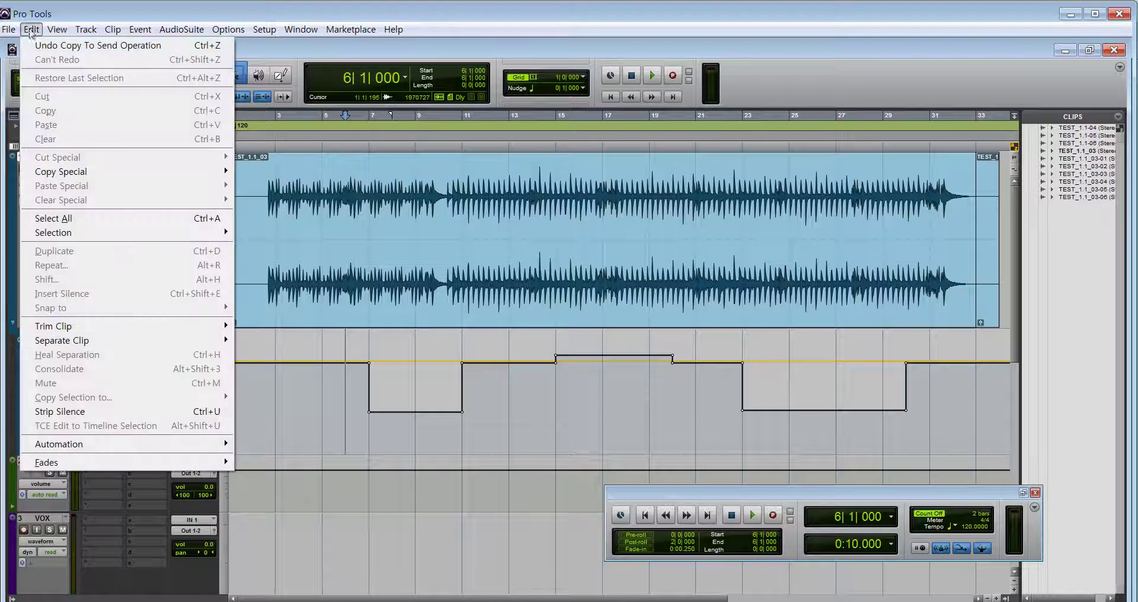
pyautogui.moveTo(171, 442)
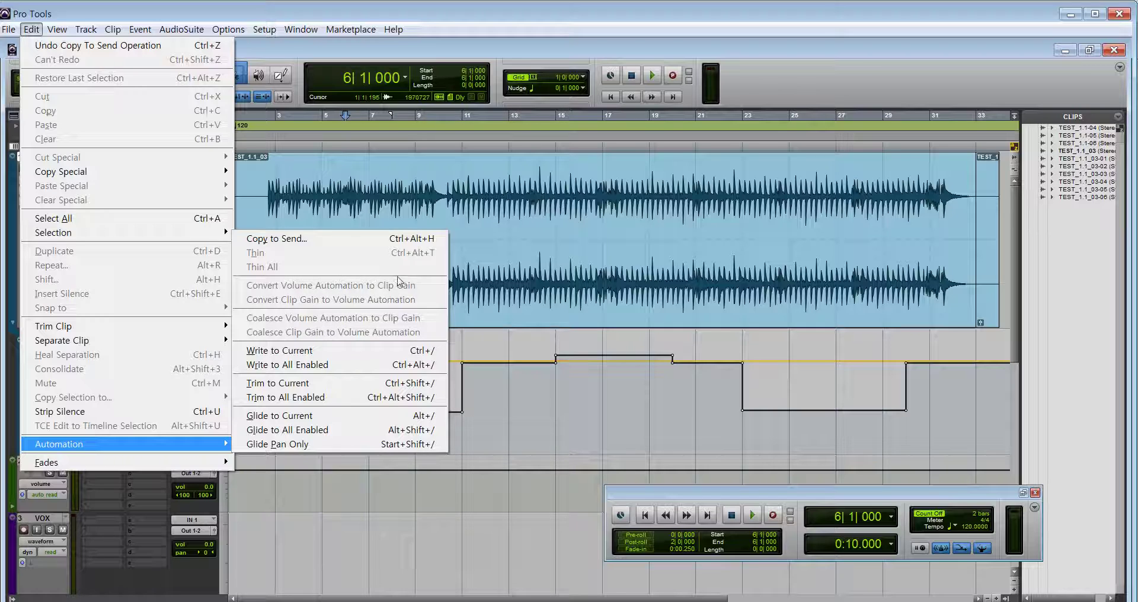
pyautogui.click(492, 403)
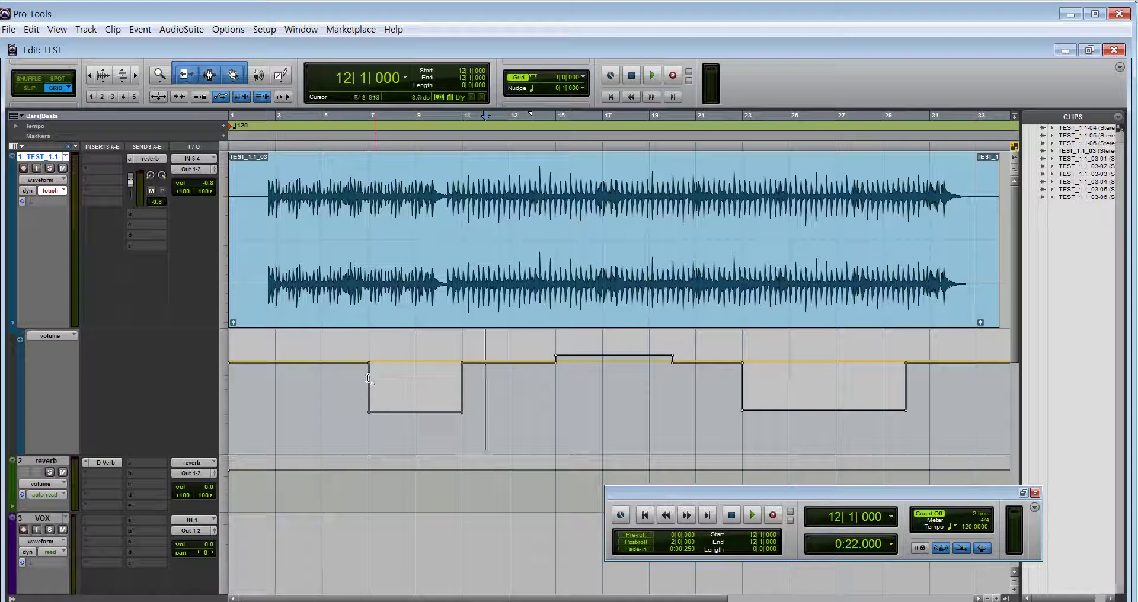
# Convert the first track's volume automation over bars 7–11 to clip gain, and undo the conversion.
pyautogui.moveTo(372, 381); pyautogui.dragTo(462, 408)
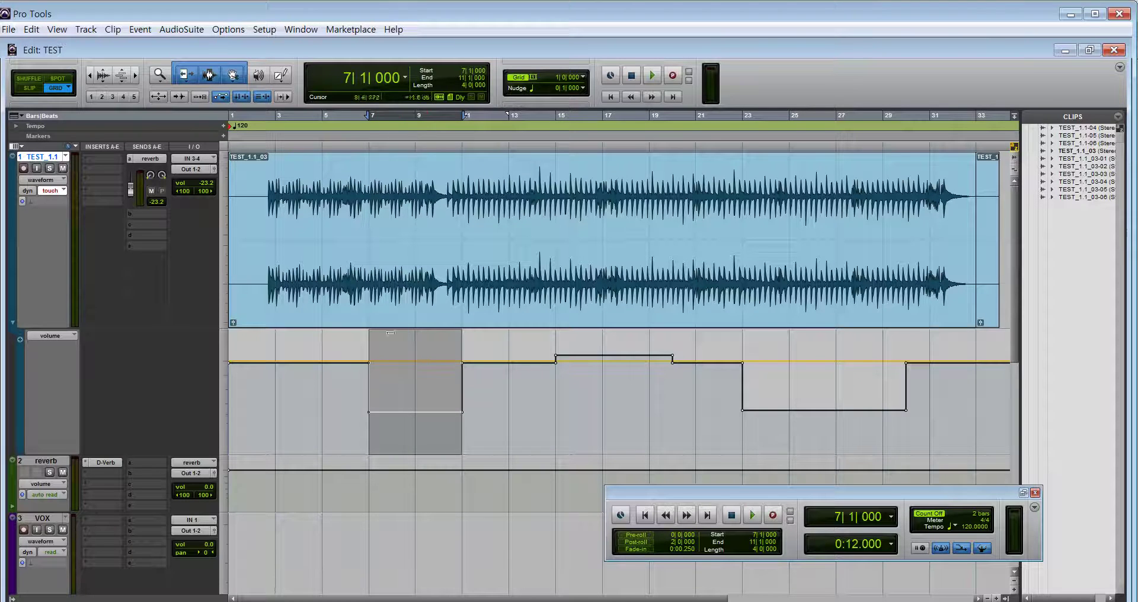
pyautogui.click(31, 29)
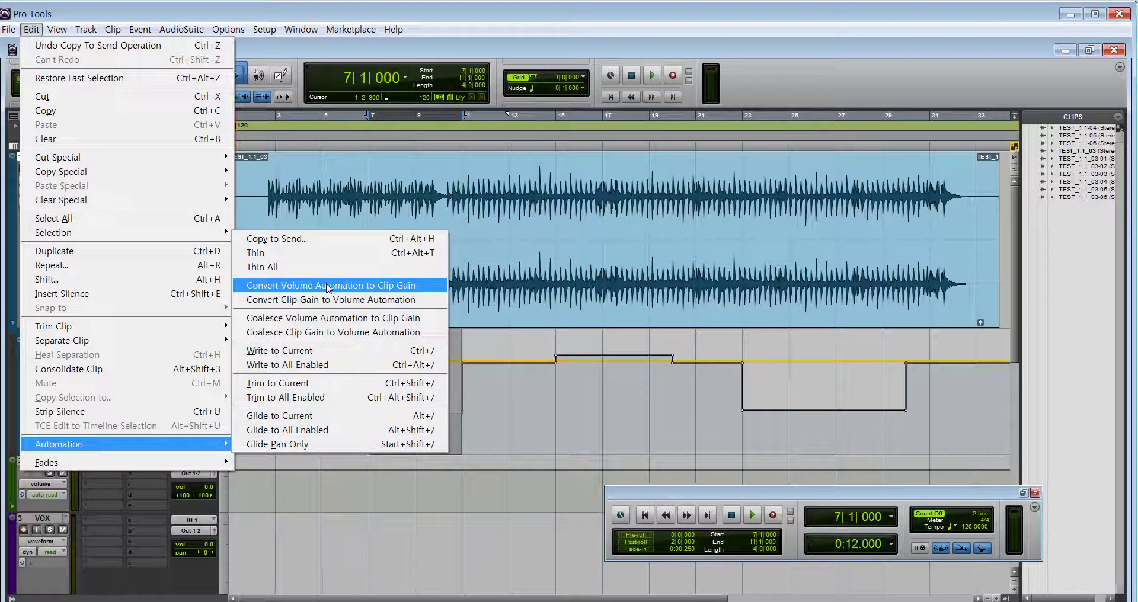
pyautogui.click(328, 287)
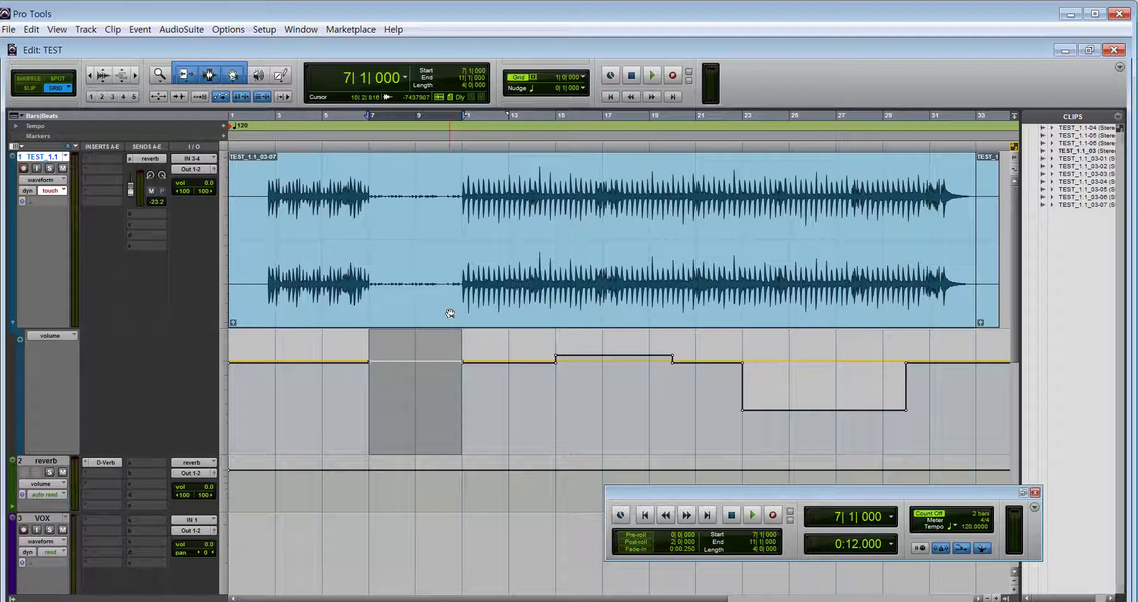
pyautogui.hotkey('ctrl', 'z')
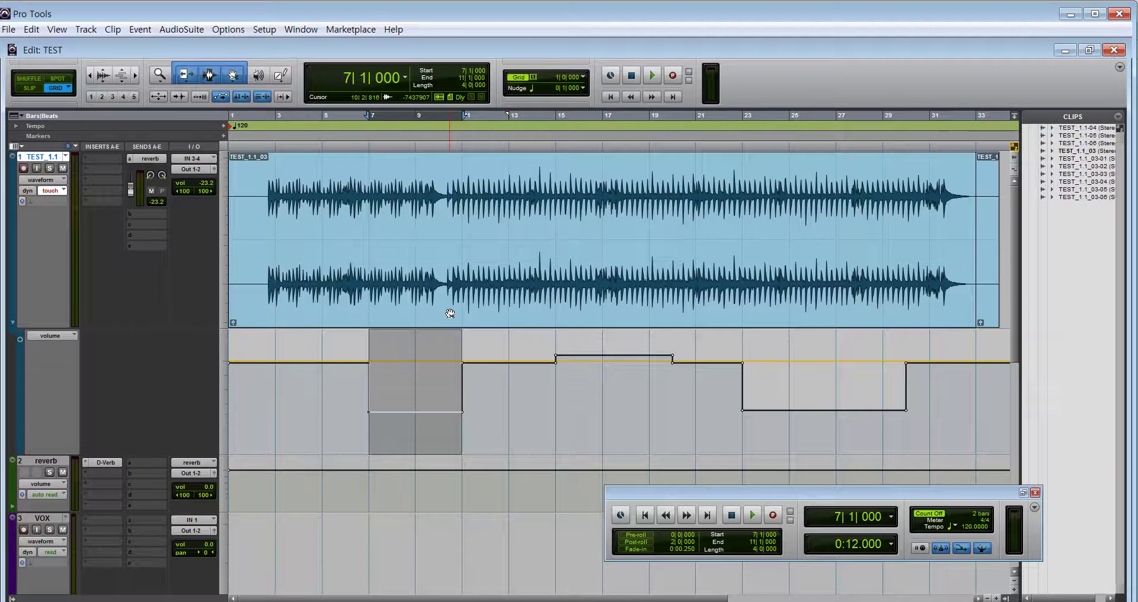
pyautogui.click(31, 29)
pyautogui.moveTo(213, 443)
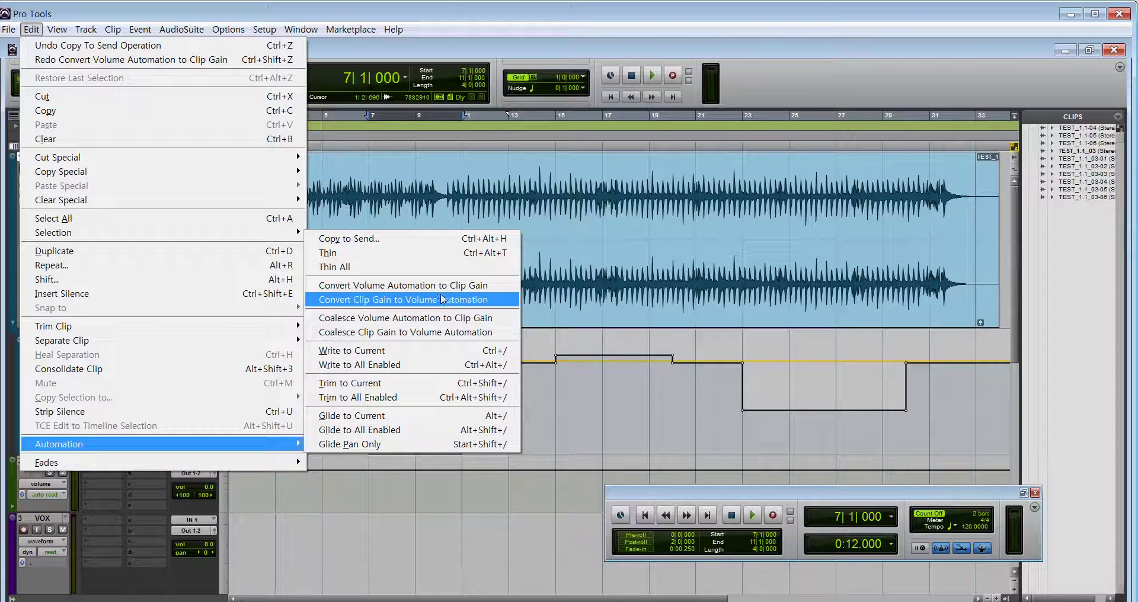
pyautogui.click(530, 369)
pyautogui.click(525, 380)
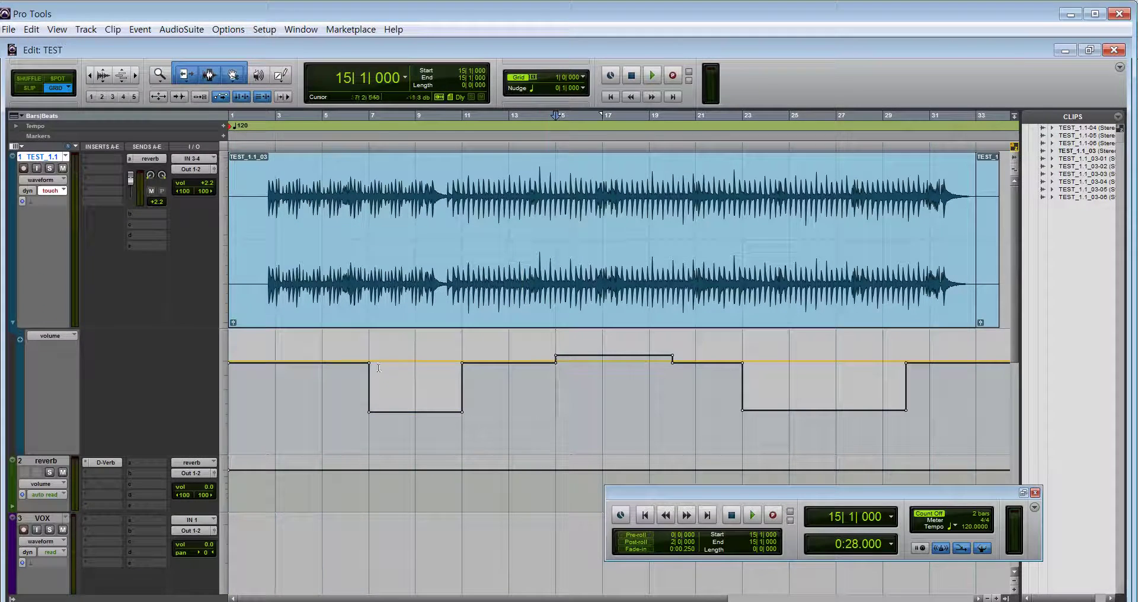
# Delete the volume automation dip over bars 7–11 on the first track and separate its audio clip at that range.
pyautogui.moveTo(368, 391); pyautogui.dragTo(463, 393)
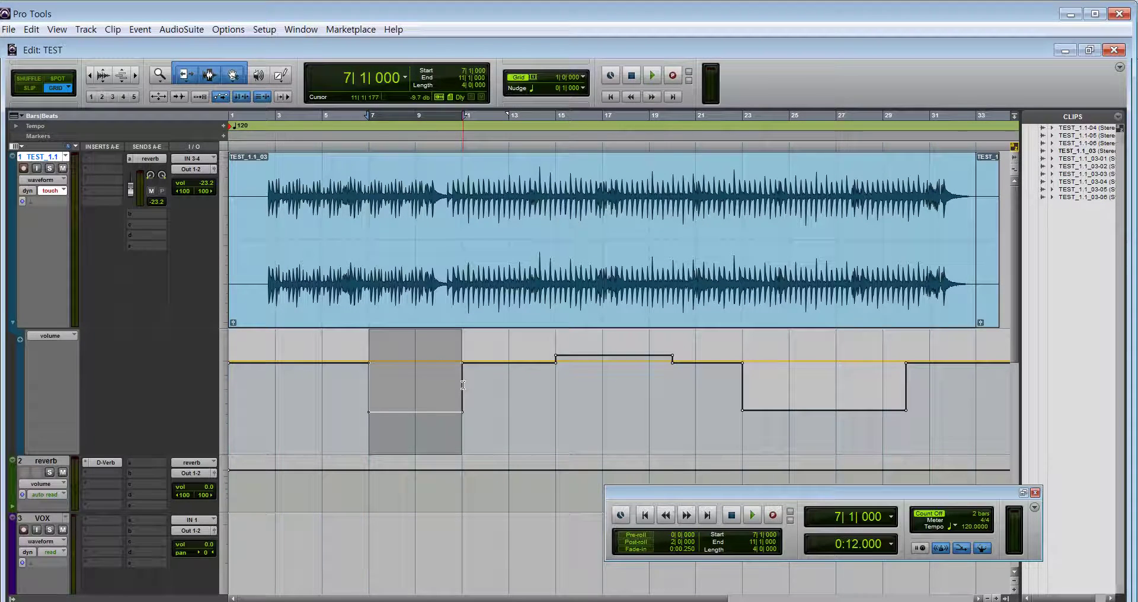
pyautogui.hotkey('ctrl', 'z')
pyautogui.keyDown('shift'); pyautogui.click(463, 384); pyautogui.keyUp('shift')
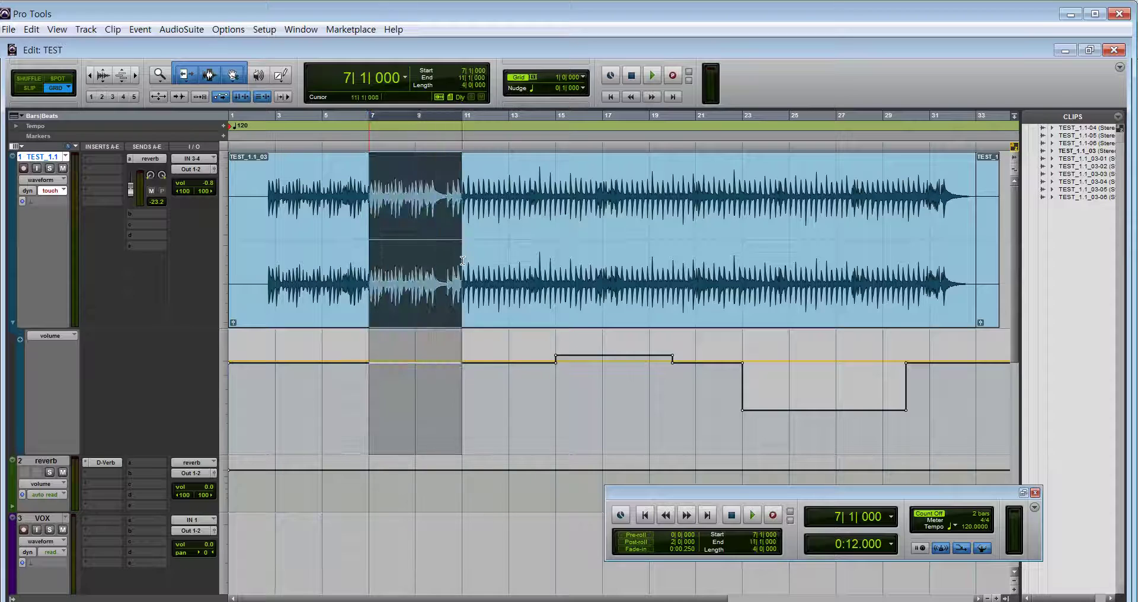
pyautogui.hotkey('ctrl', 'e')
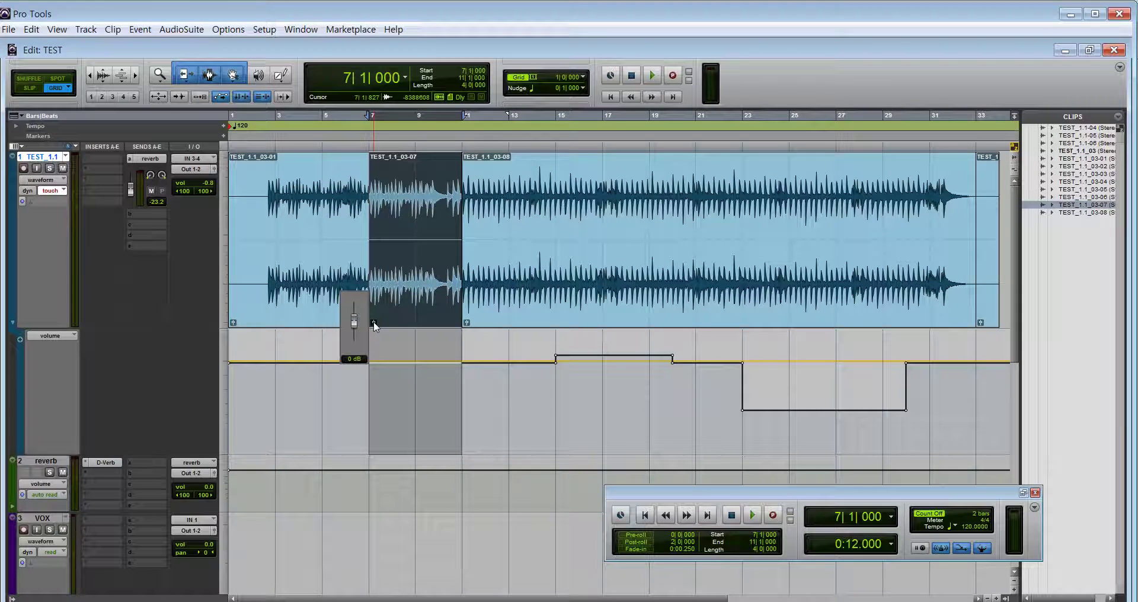
# Lower the clip gain of the separated clip at bars 7–11 on the first track and convert it to volume automation.
pyautogui.moveTo(374, 323); pyautogui.dragTo(381, 339)
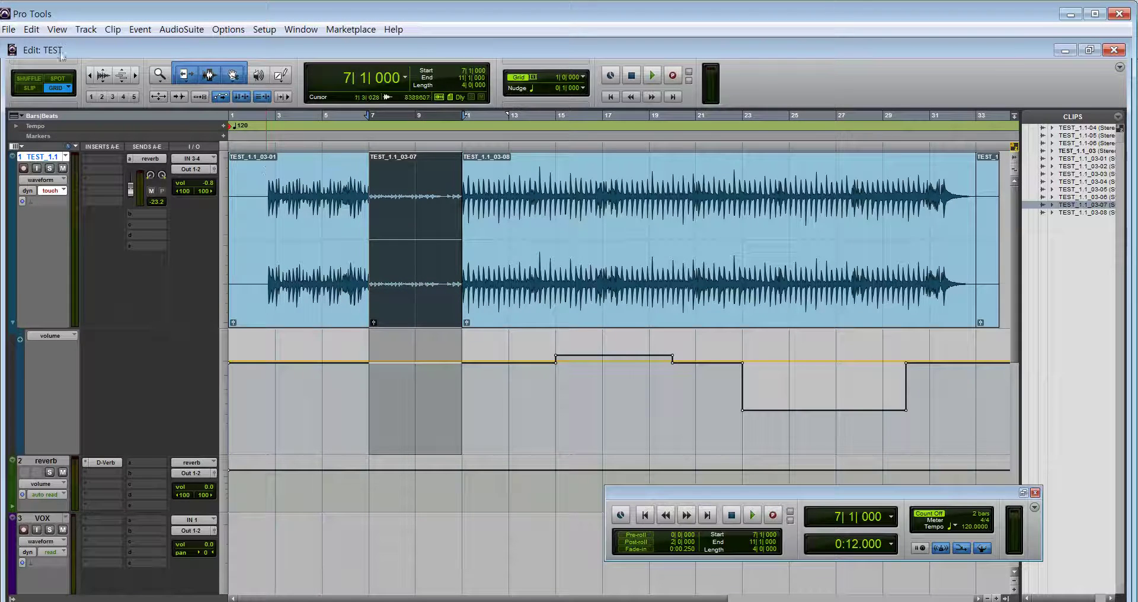
pyautogui.click(32, 29)
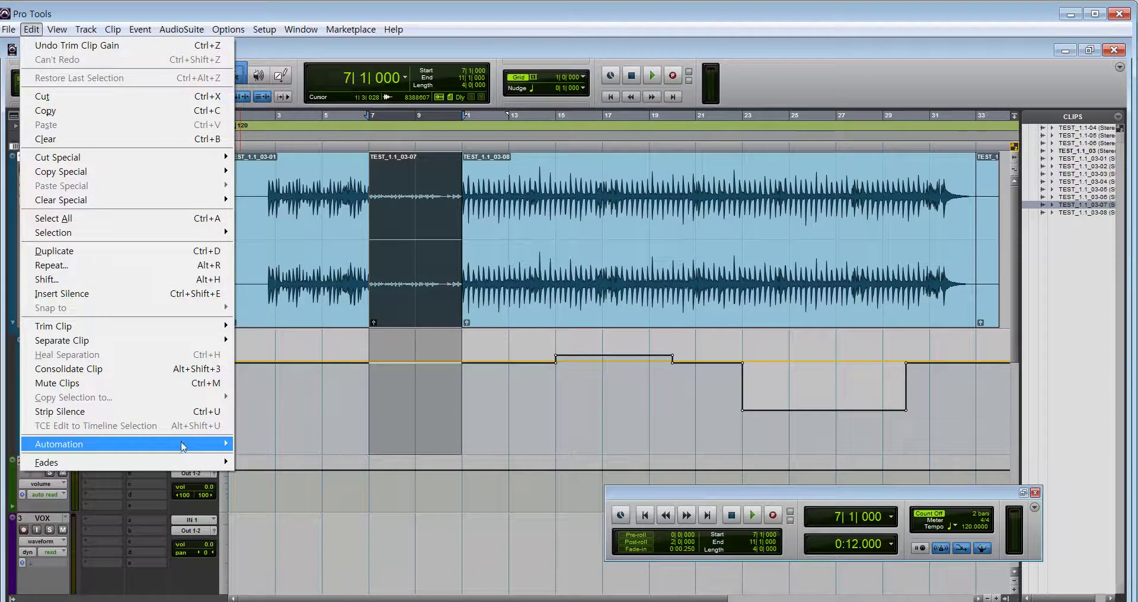
pyautogui.moveTo(178, 444)
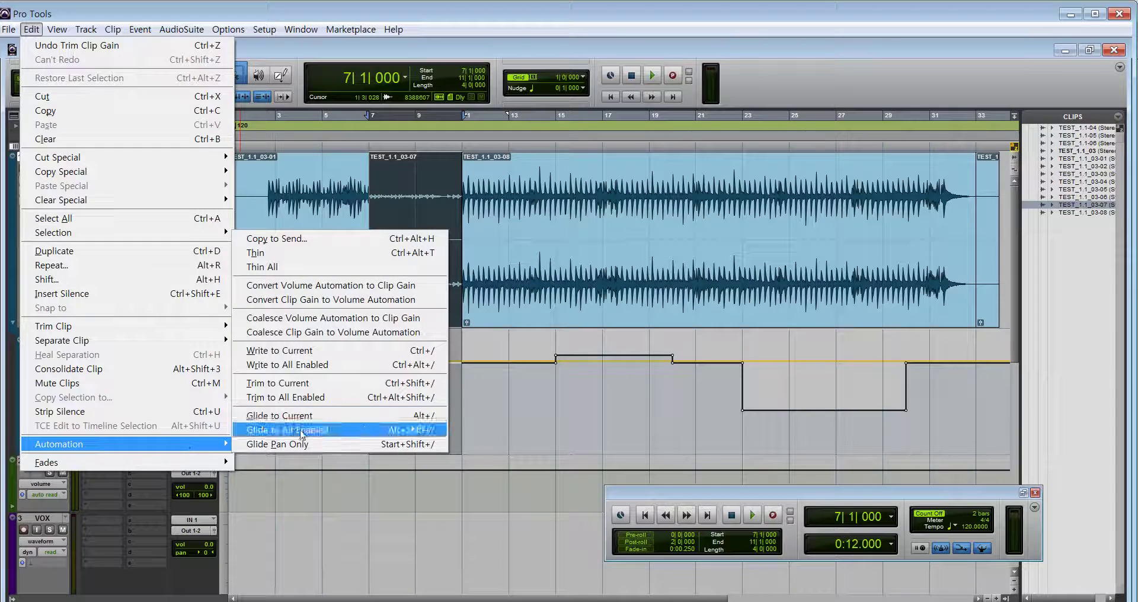
pyautogui.click(318, 300)
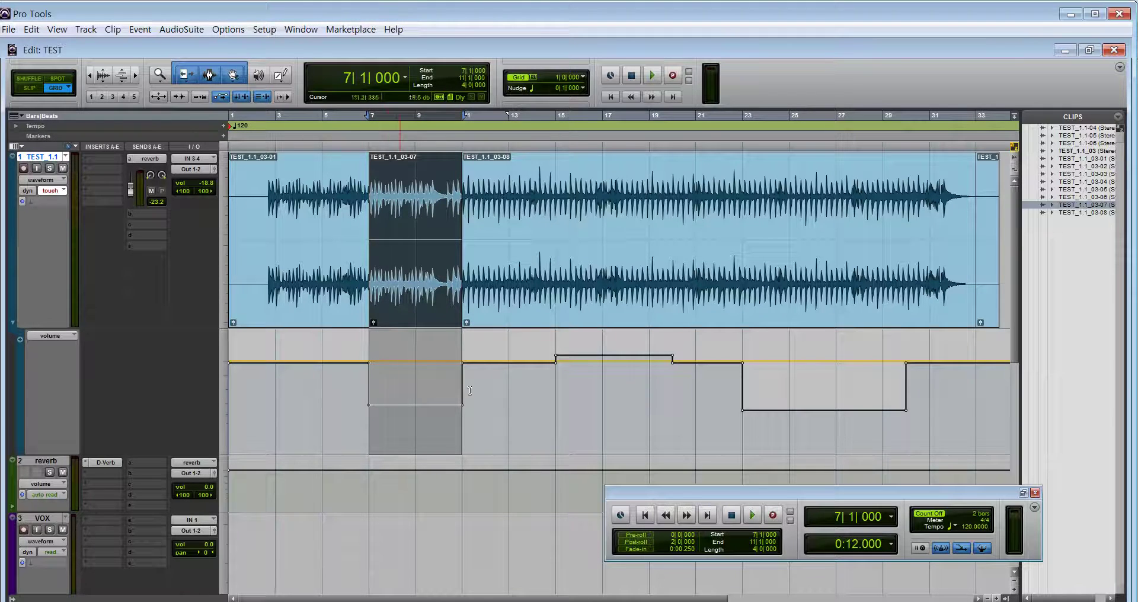
pyautogui.click(31, 30)
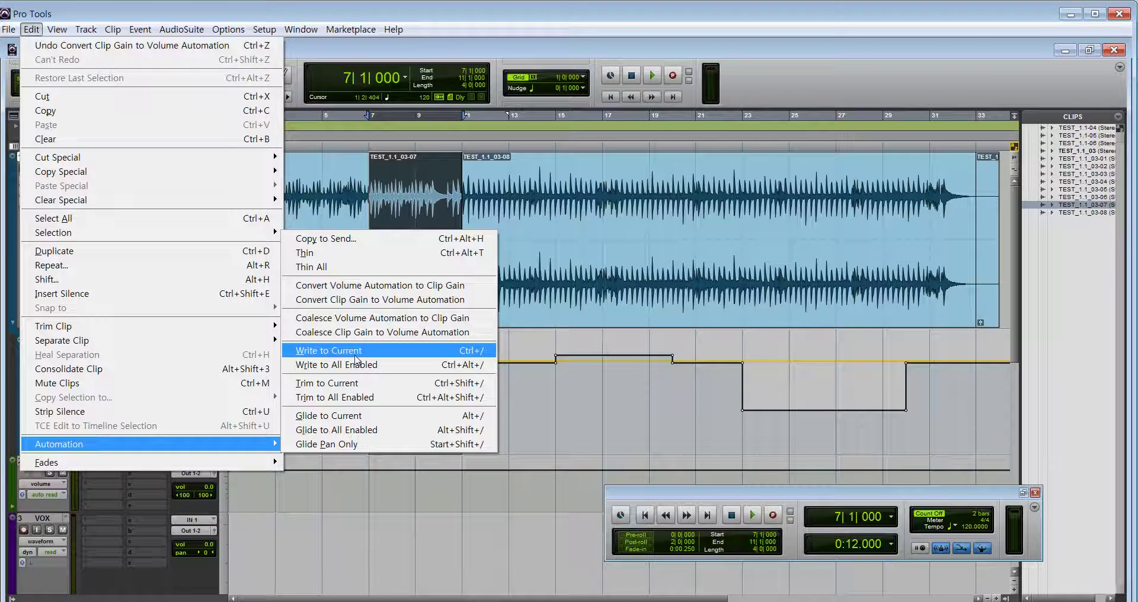
pyautogui.click(480, 353)
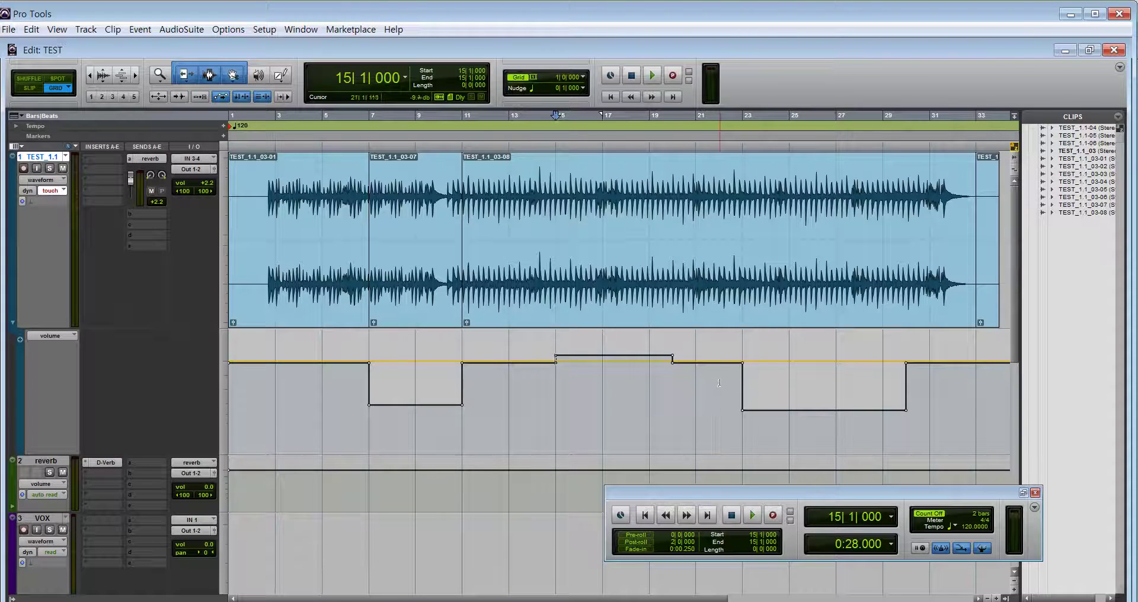
# Delete the first track's raised and lowered volume automation sections between bars 6 and 31.
pyautogui.moveTo(720, 407); pyautogui.dragTo(922, 404)
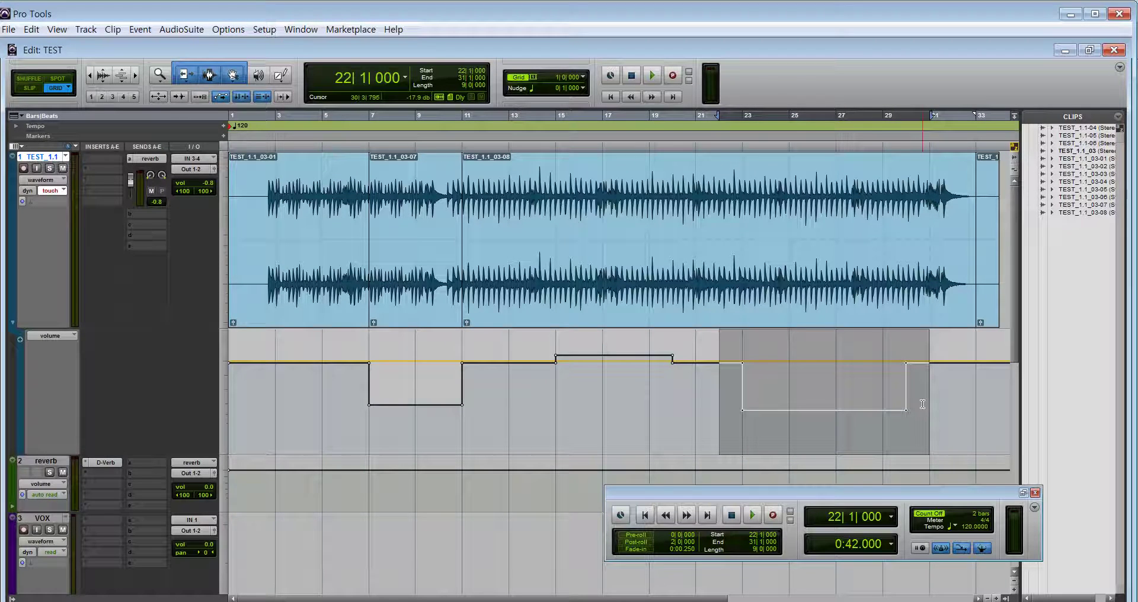
pyautogui.press('Delete')
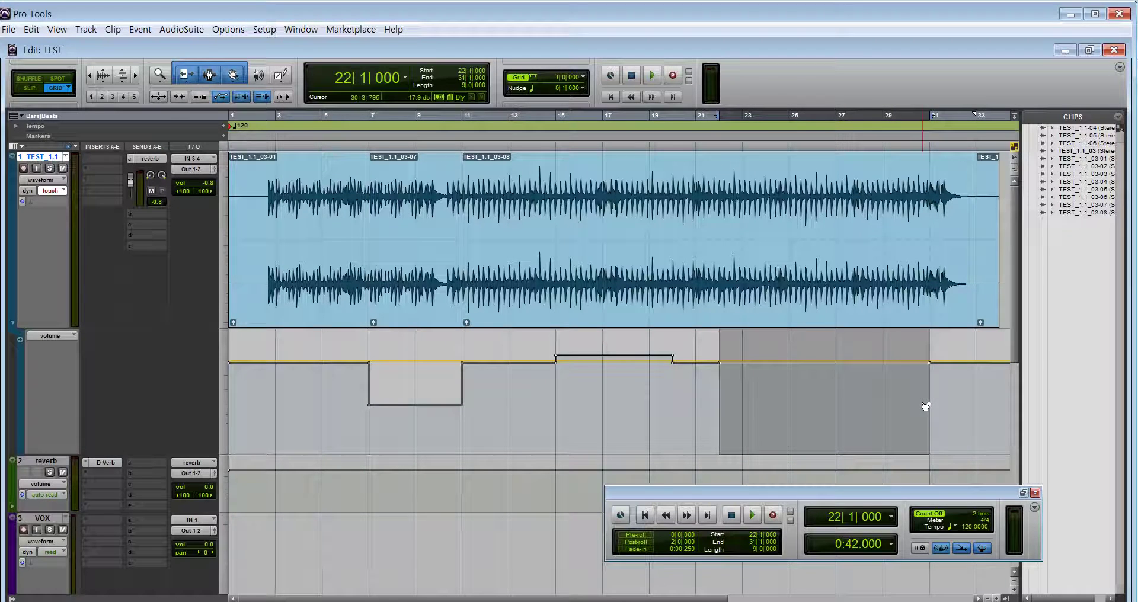
pyautogui.moveTo(696, 385); pyautogui.dragTo(345, 402)
pyautogui.press('Delete')
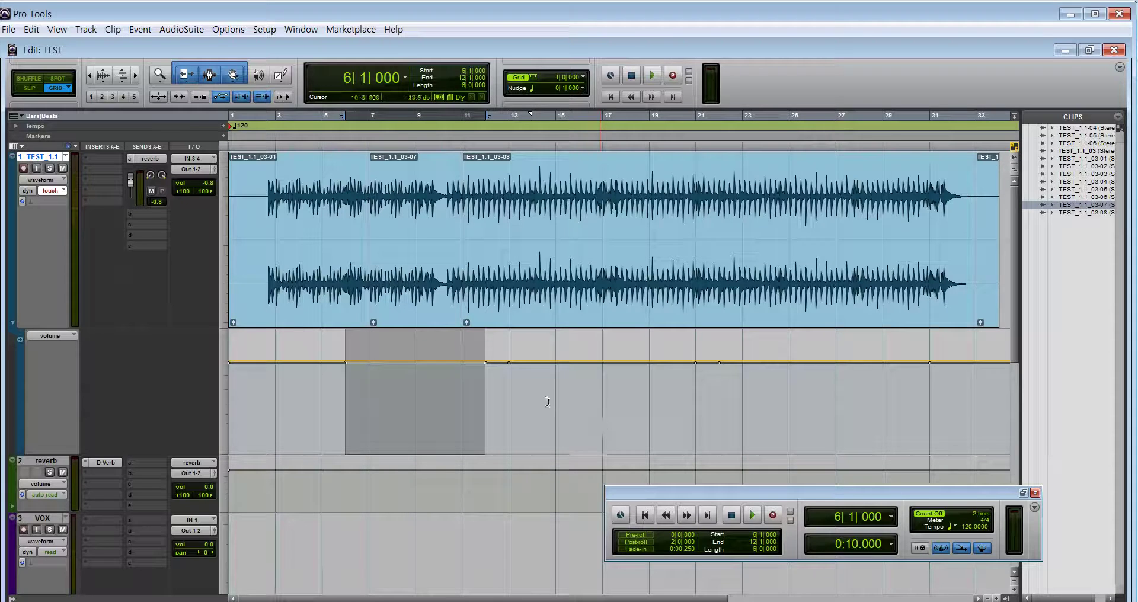
pyautogui.click(541, 428)
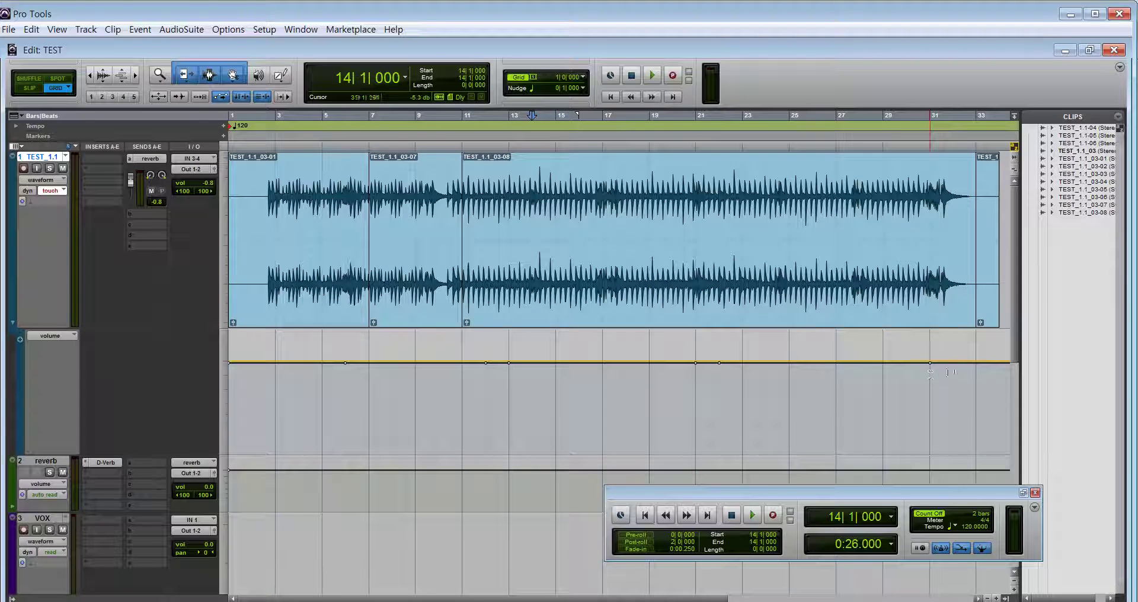
# Lower the first track's volume line from about bar 12 to 31, undo that, and clear the leftover breakpoints across bars 2–33.
pyautogui.moveTo(717, 359); pyautogui.dragTo(717, 383)
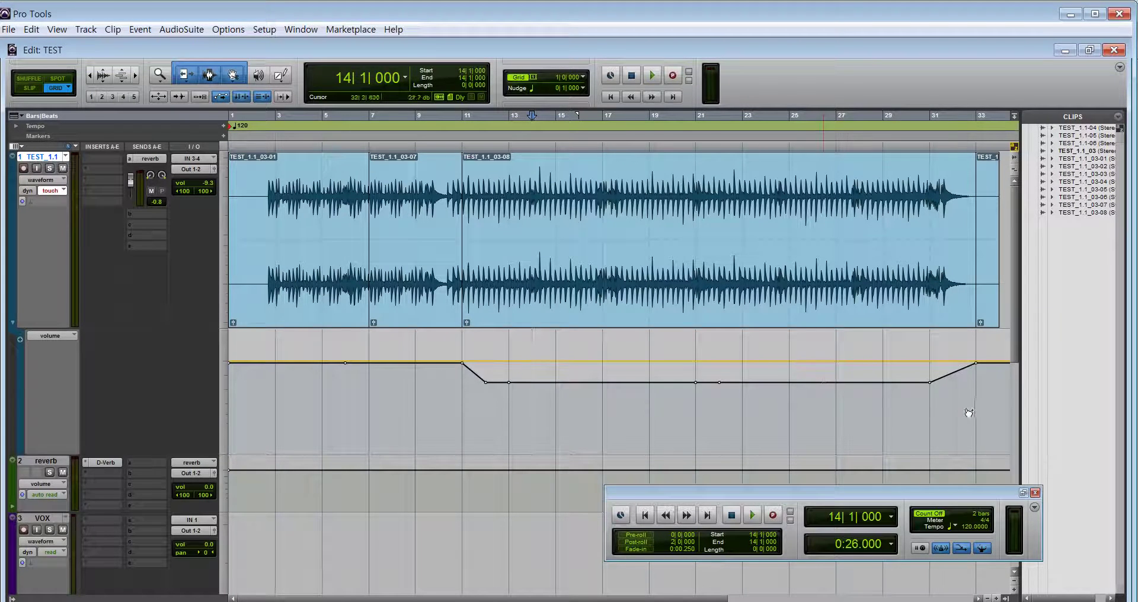
pyautogui.hotkey('ctrl', 'z')
pyautogui.moveTo(975, 389); pyautogui.dragTo(250, 390)
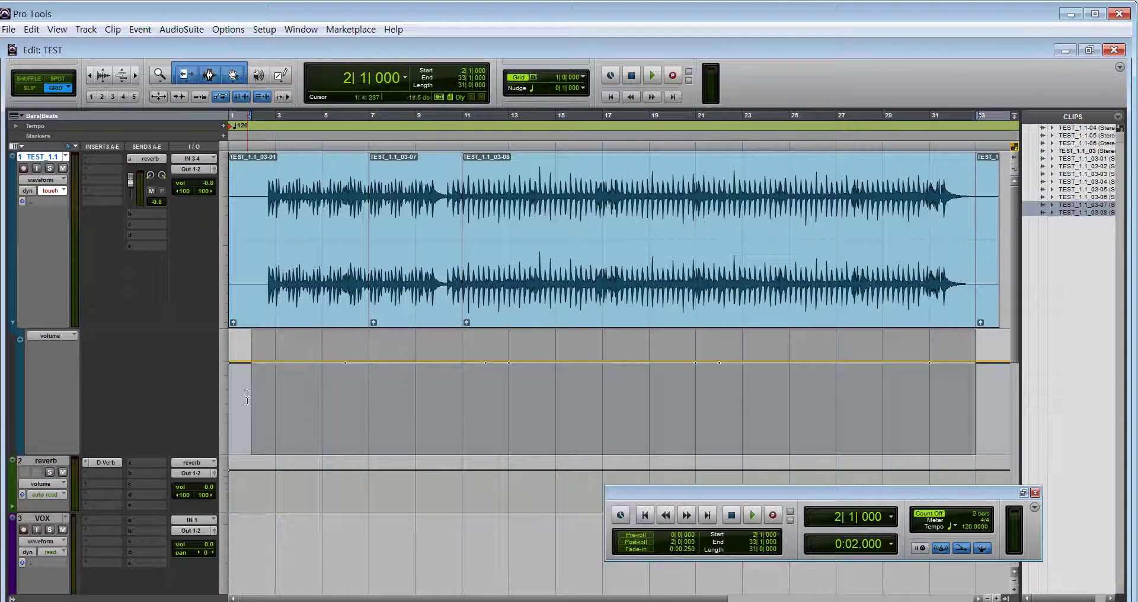
pyautogui.click(248, 396)
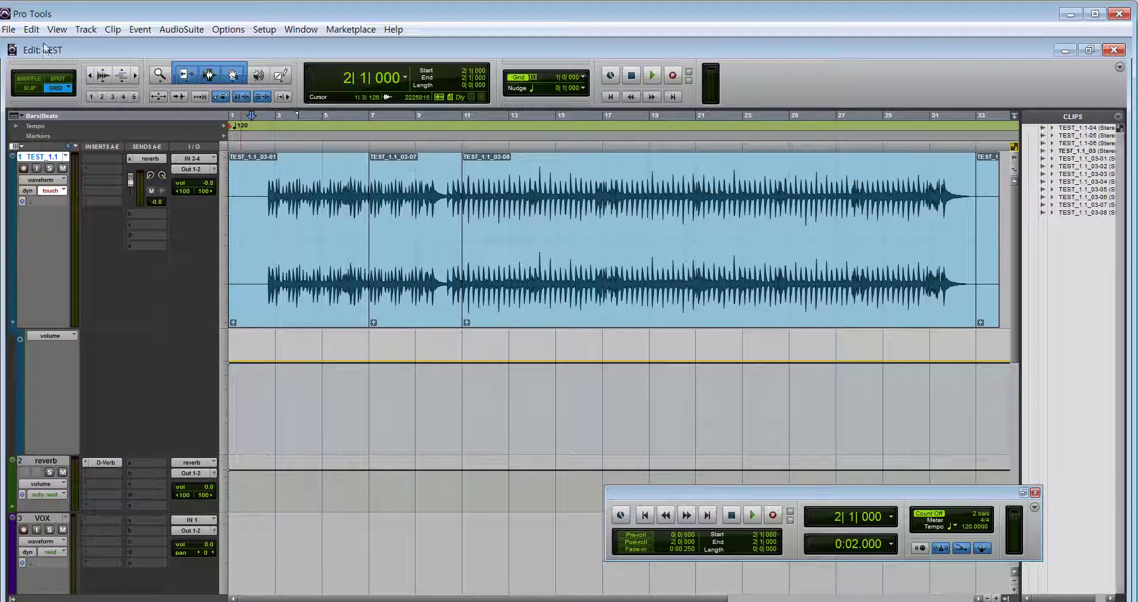
pyautogui.click(32, 29)
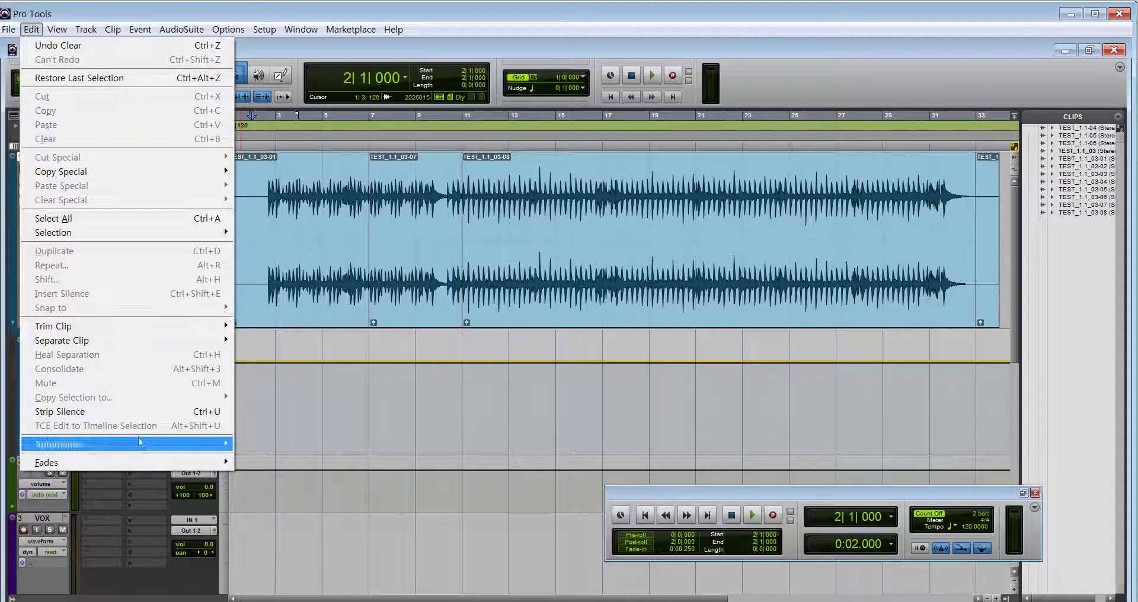
pyautogui.moveTo(142, 446)
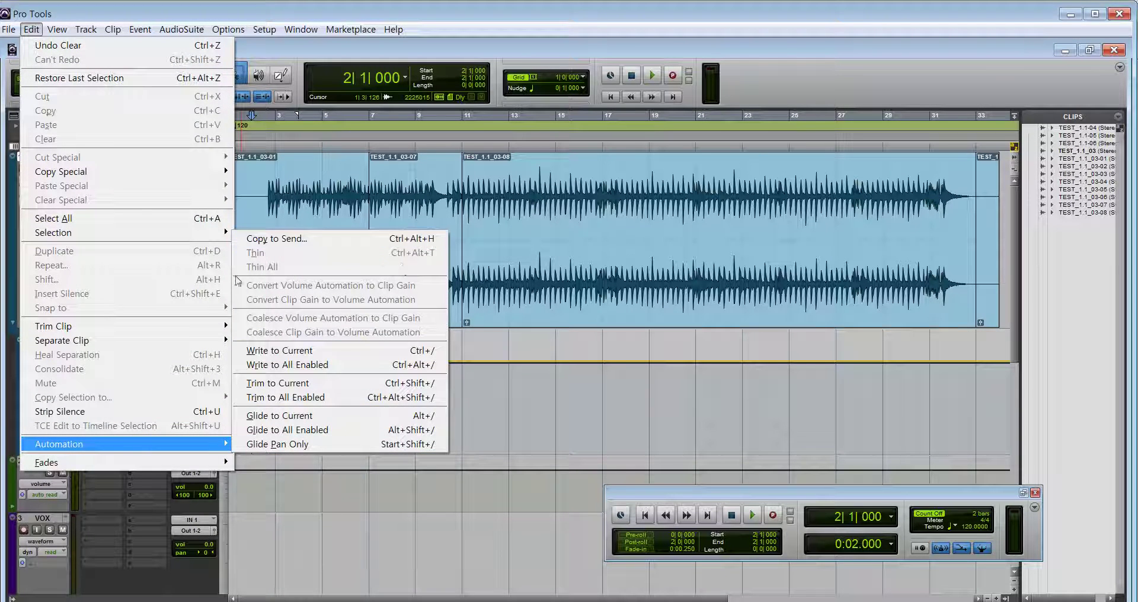
pyautogui.click(422, 402)
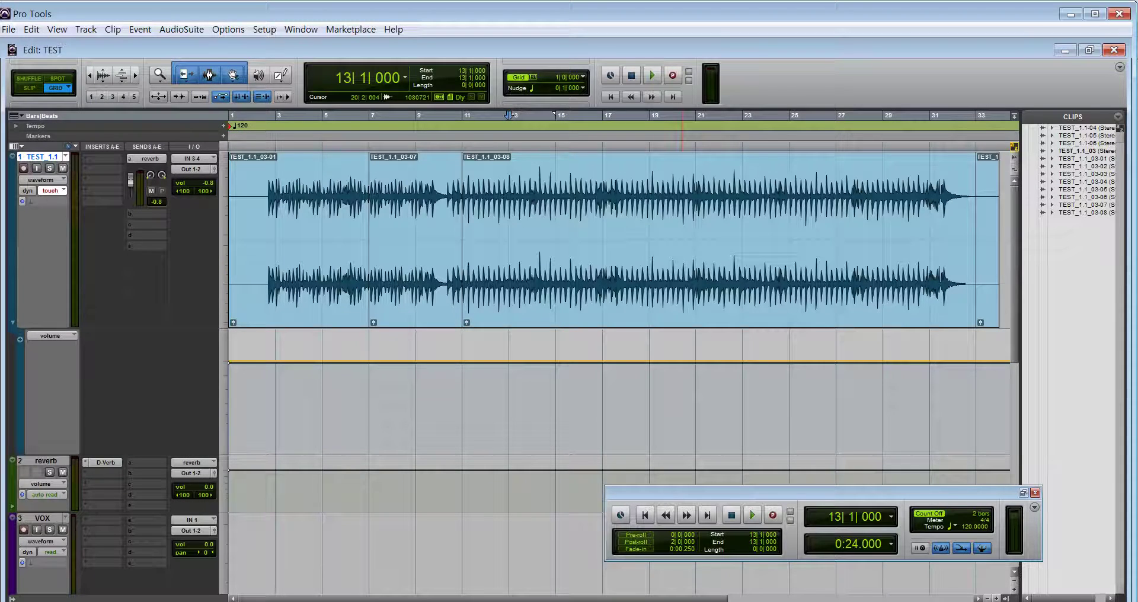